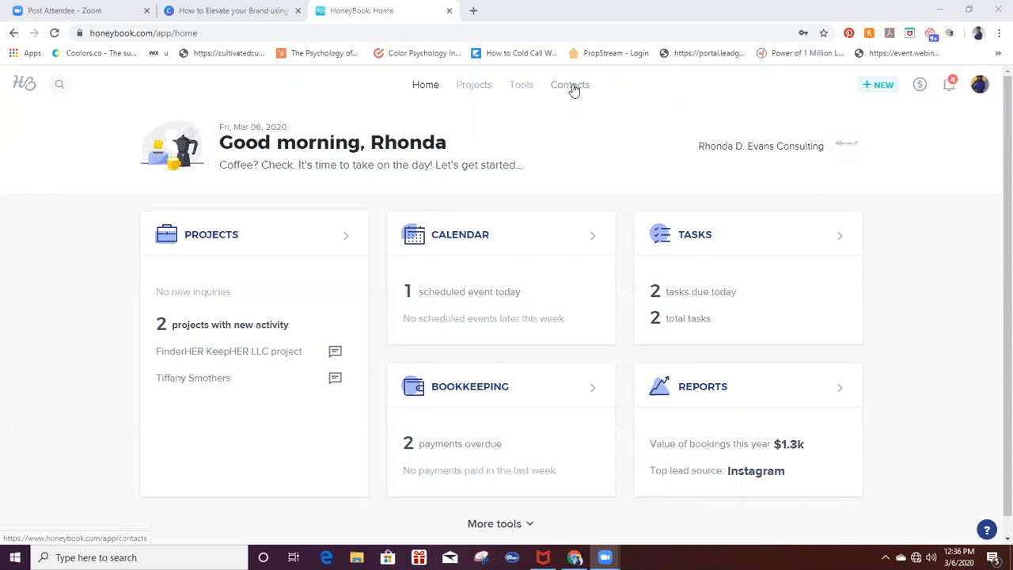
Step: Start a new project named Test and set its project type to Website Design
mouse_move(883, 90)
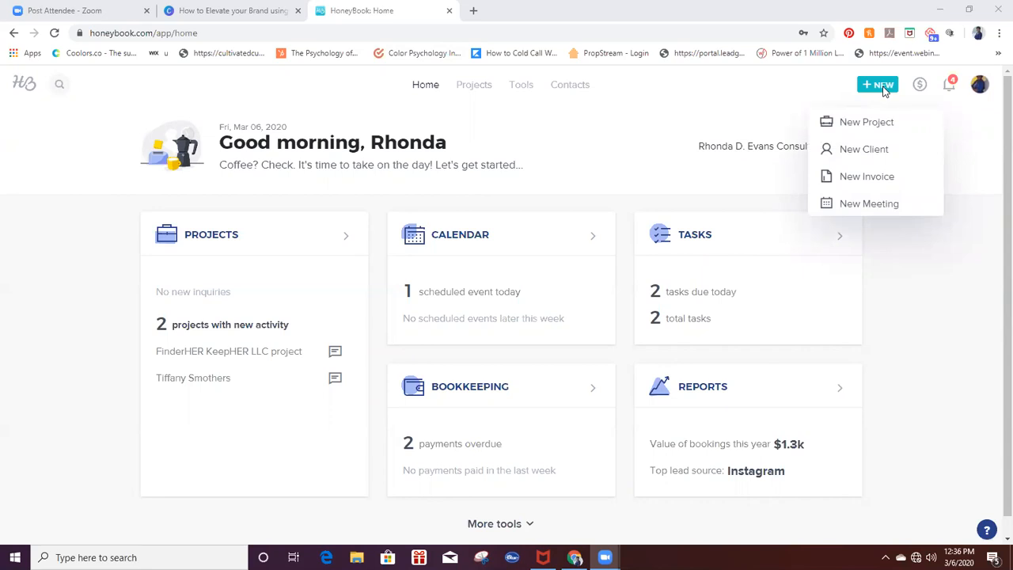
click(876, 127)
click(875, 124)
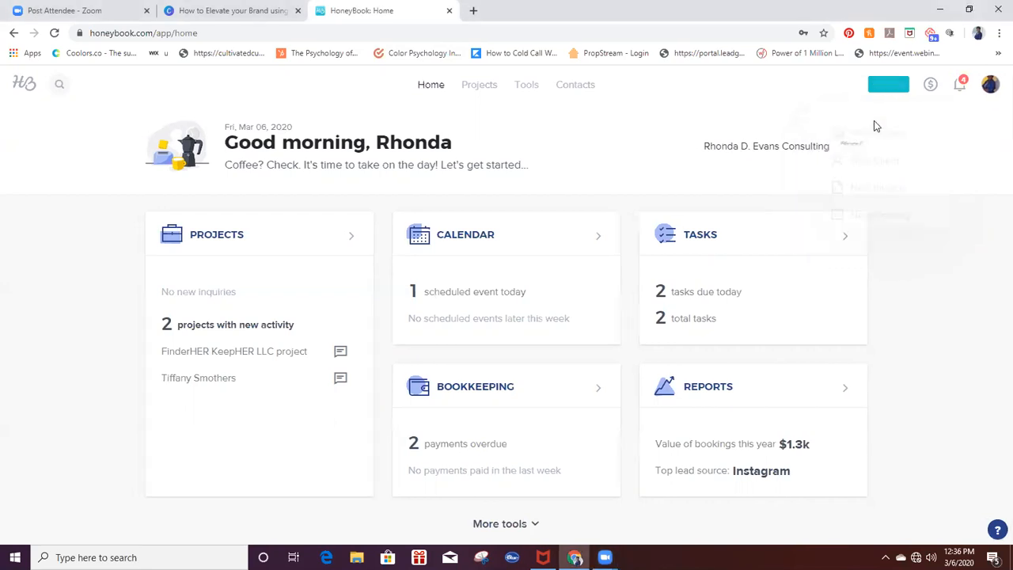
text(Test)
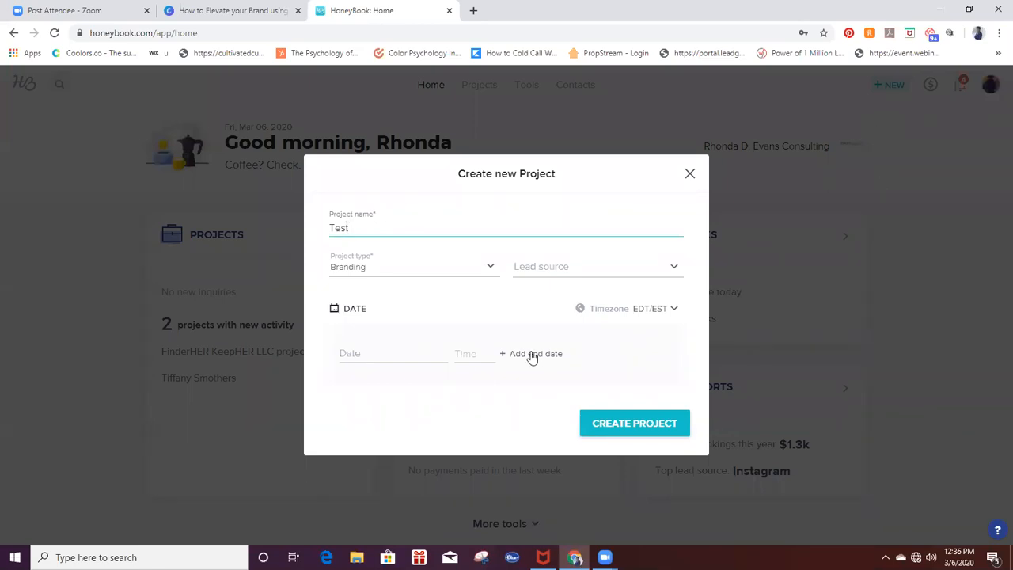
click(481, 270)
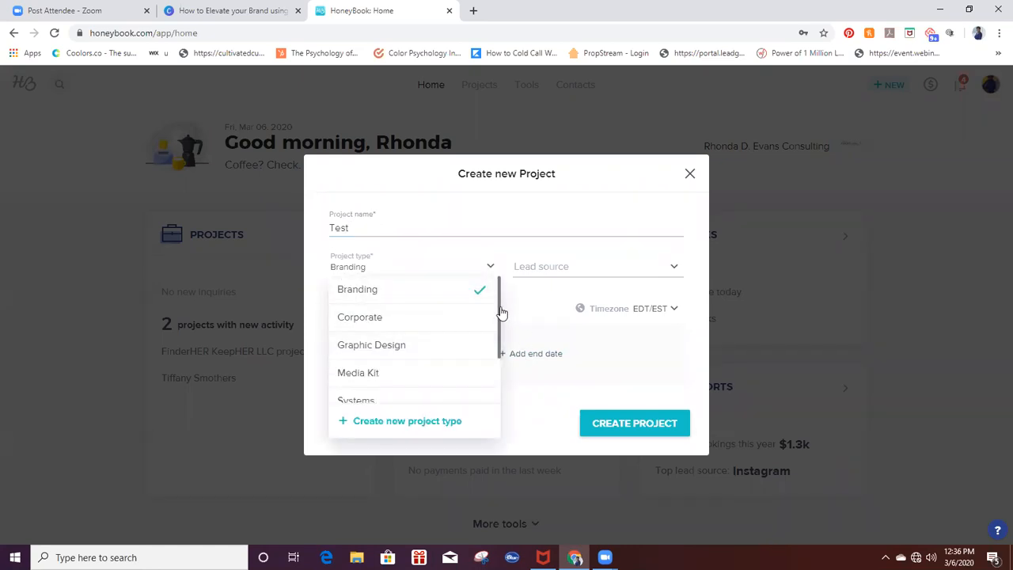
drag(501, 313, 501, 372)
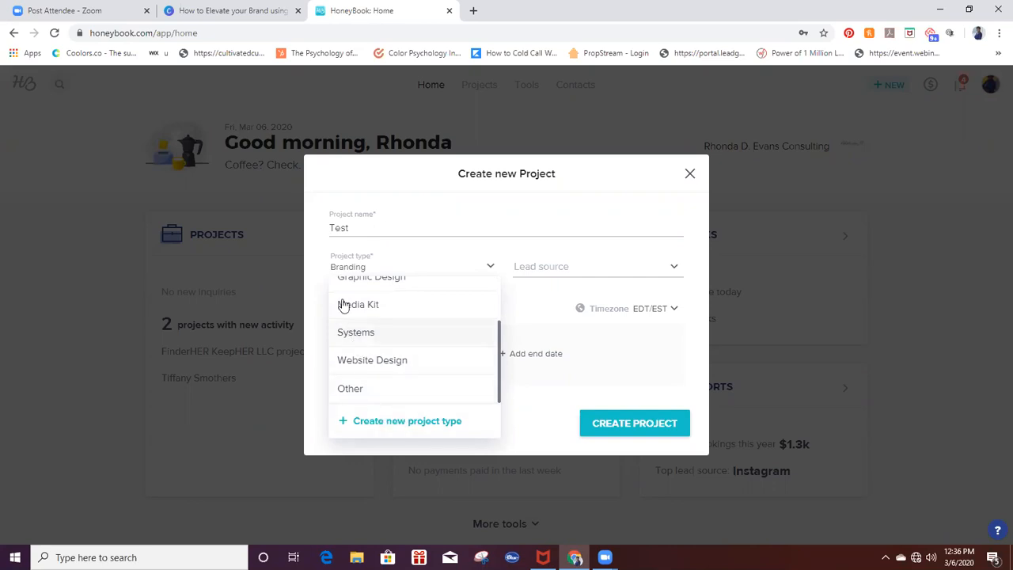
click(381, 366)
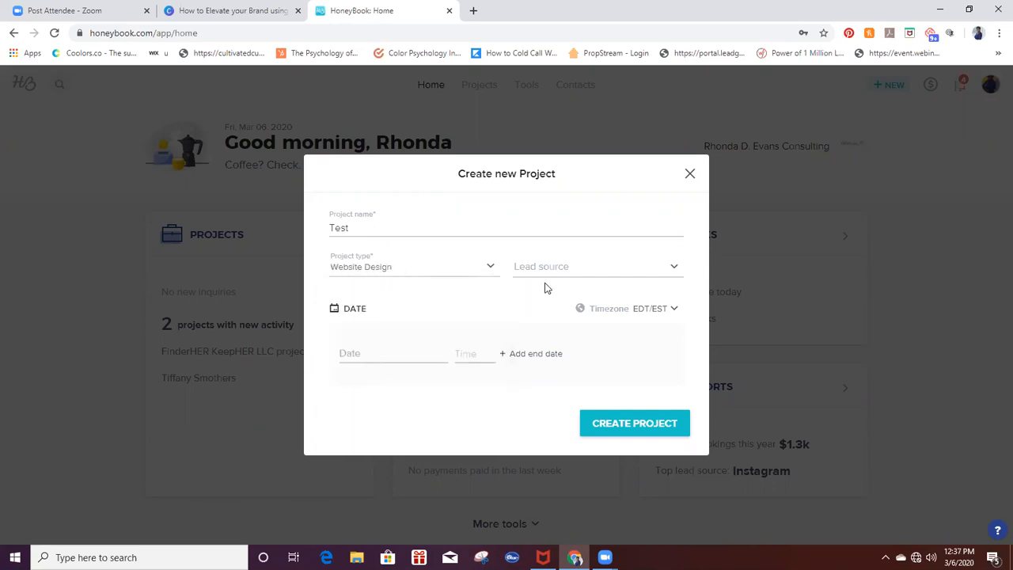
Step: Set the lead source to Client Referral and create the project without a date
click(577, 269)
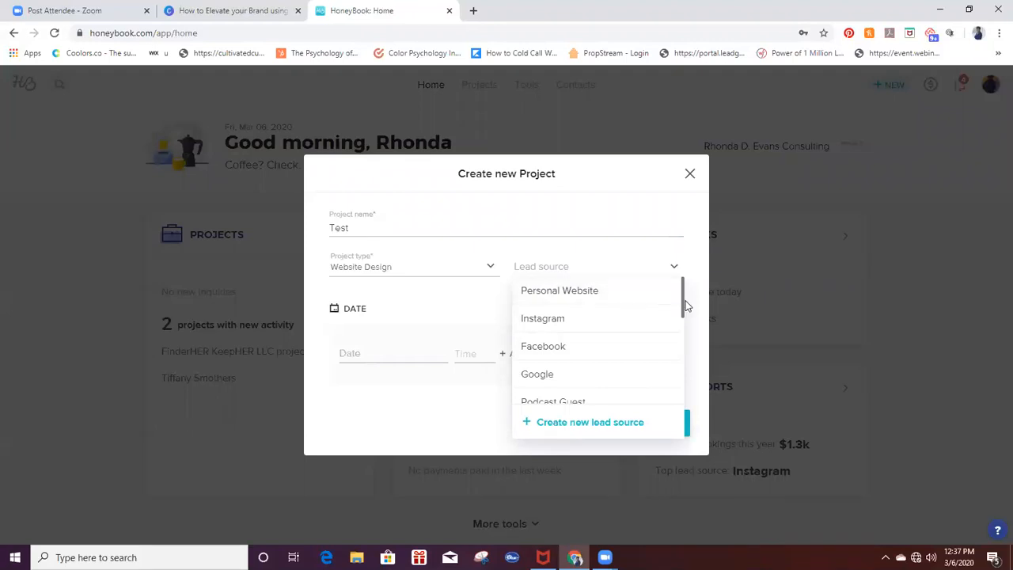
drag(686, 305, 689, 386)
click(668, 274)
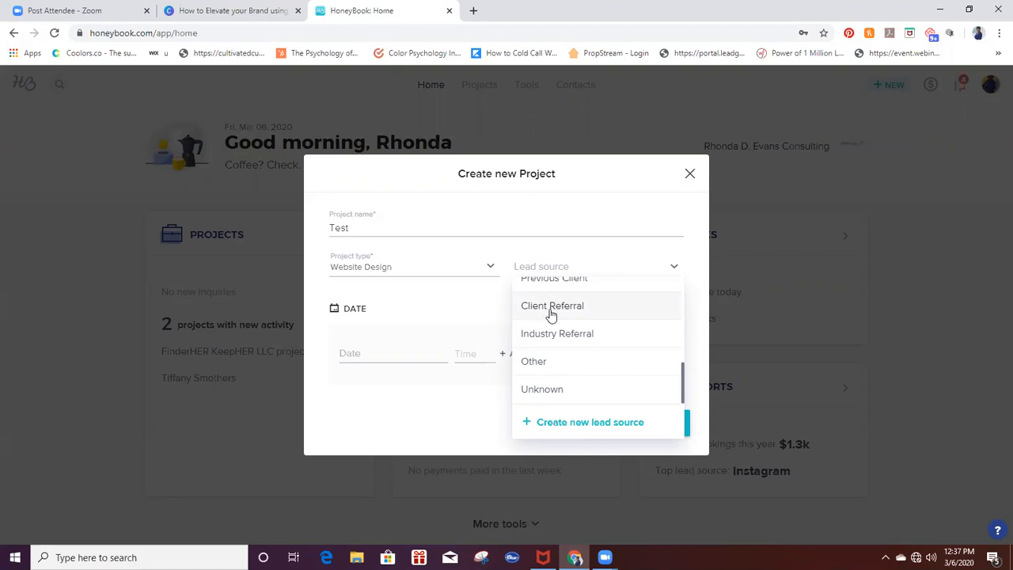
click(551, 309)
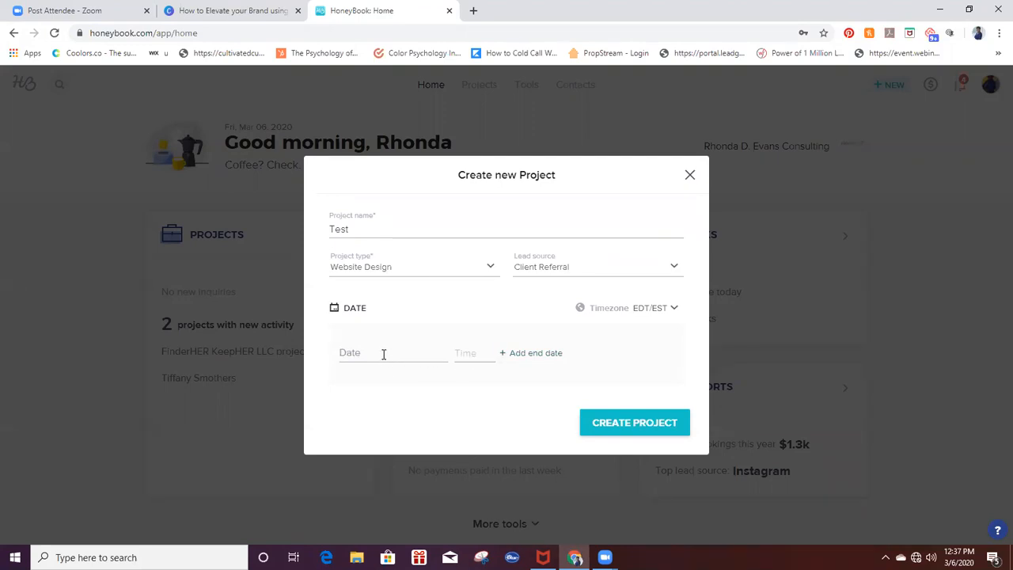
click(609, 425)
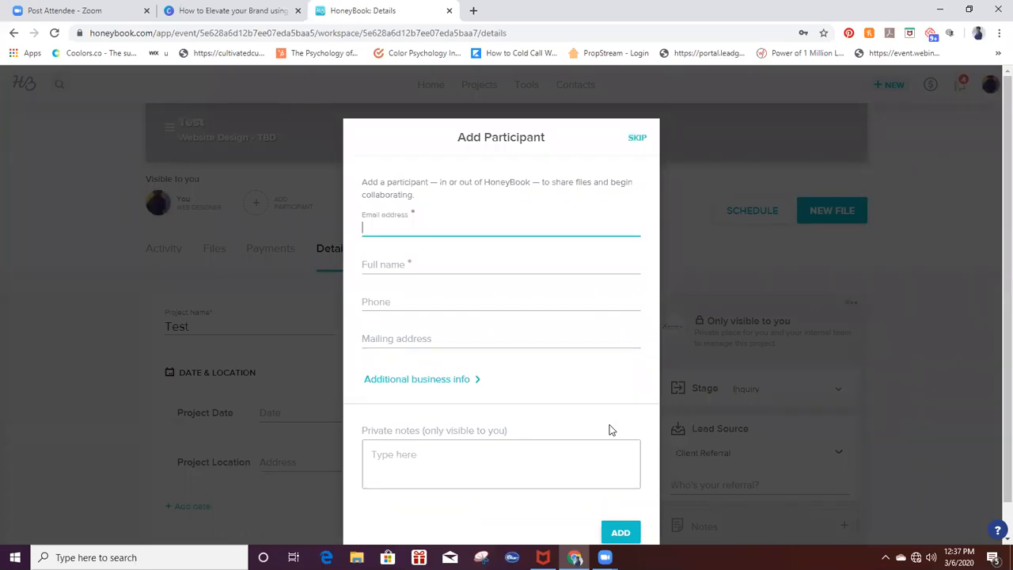
Step: Add the client as a participant with their e-mail address, full name, phone number and mailing address
text(testclient@gmail.com)
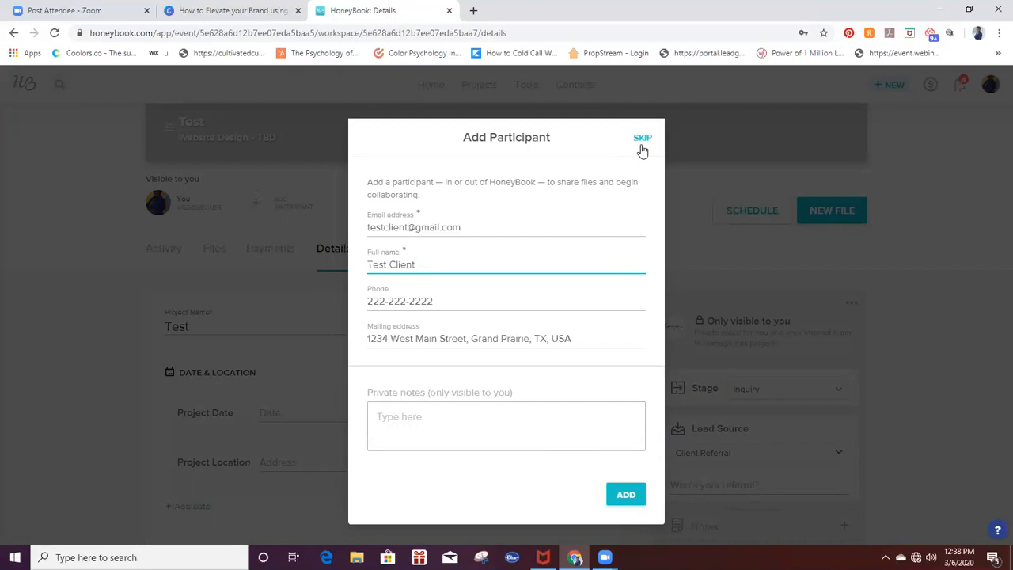
click(625, 495)
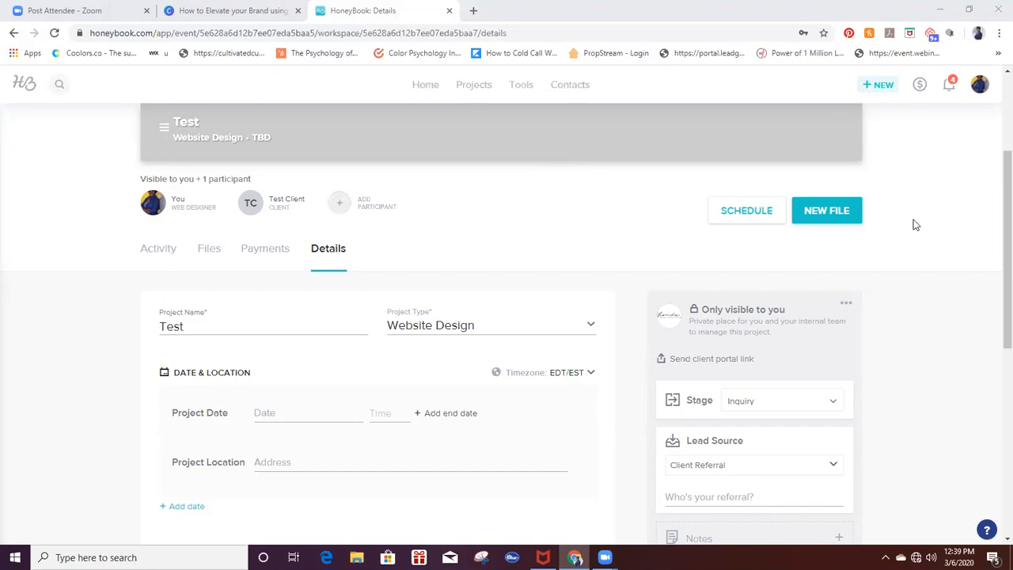
Step: Look through the available pipeline stages for the project without changing the current stage
scroll(995, 193, down, 2)
scroll(995, 214, down, 2)
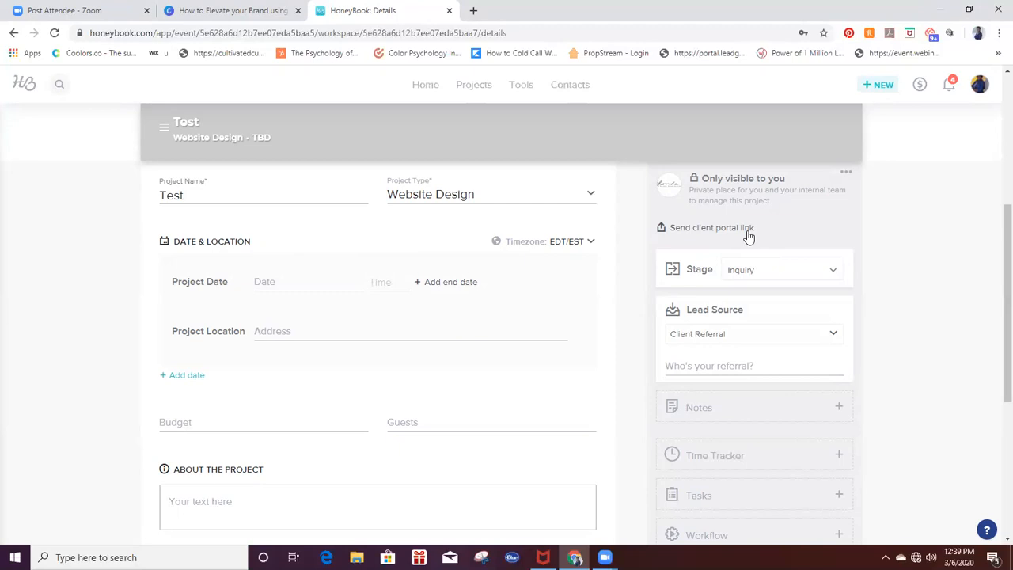
click(833, 273)
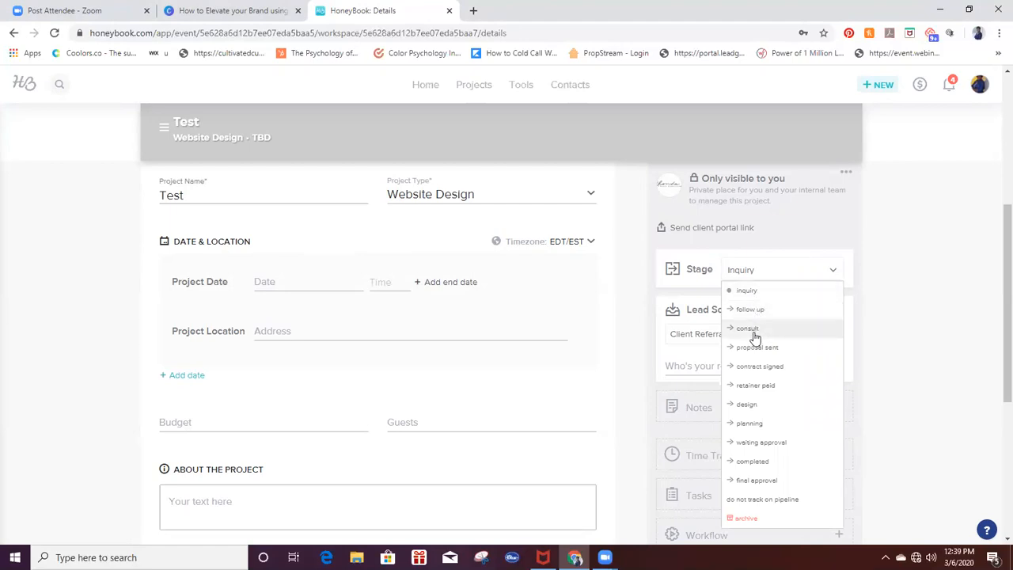
click(949, 352)
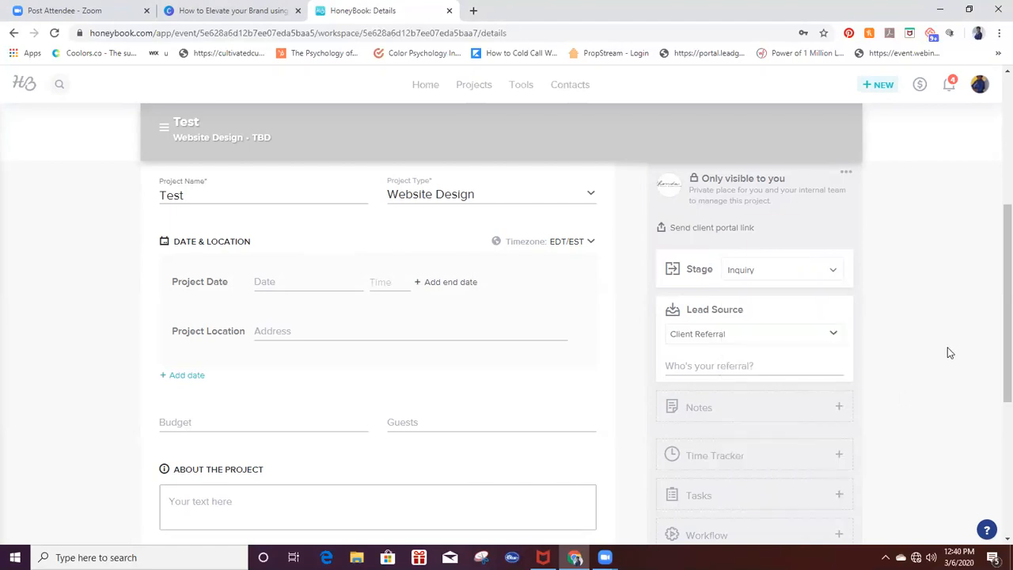
Step: Enter Test Referral as the referral under the project's lead source
click(739, 362)
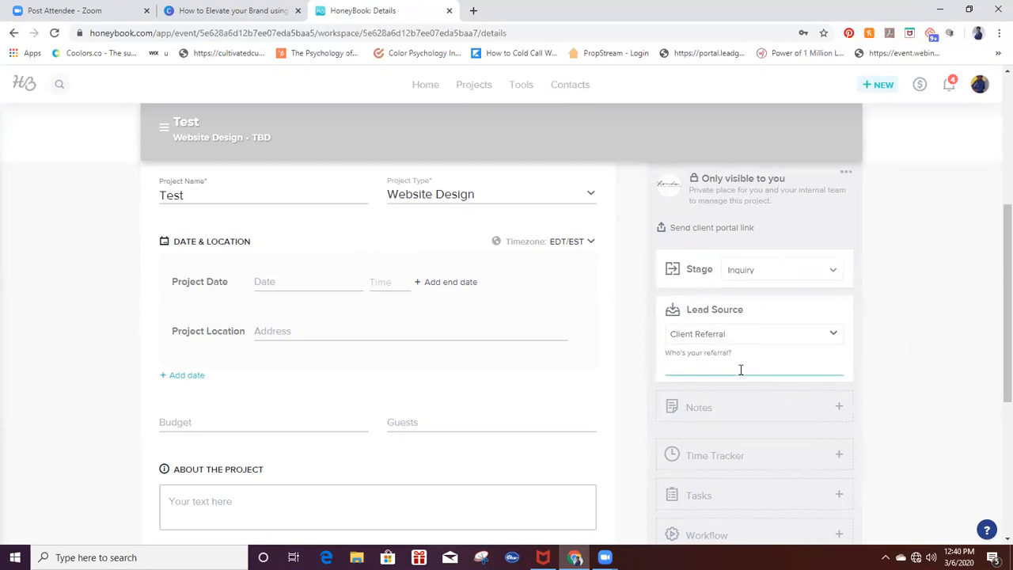
text(Test Referral)
click(921, 402)
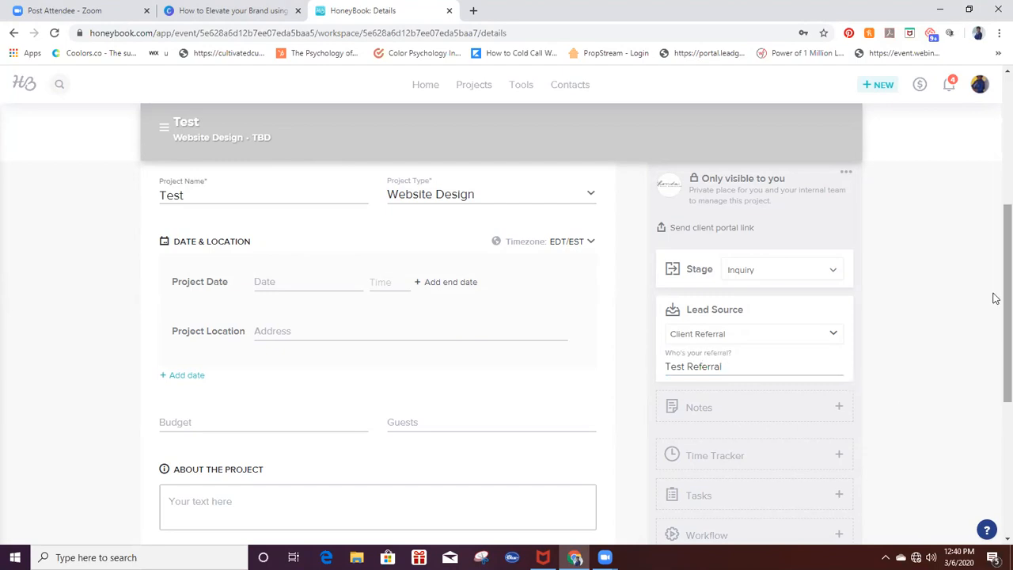
Step: Review the remaining project details and view the project's activity feed
drag(996, 287, 994, 328)
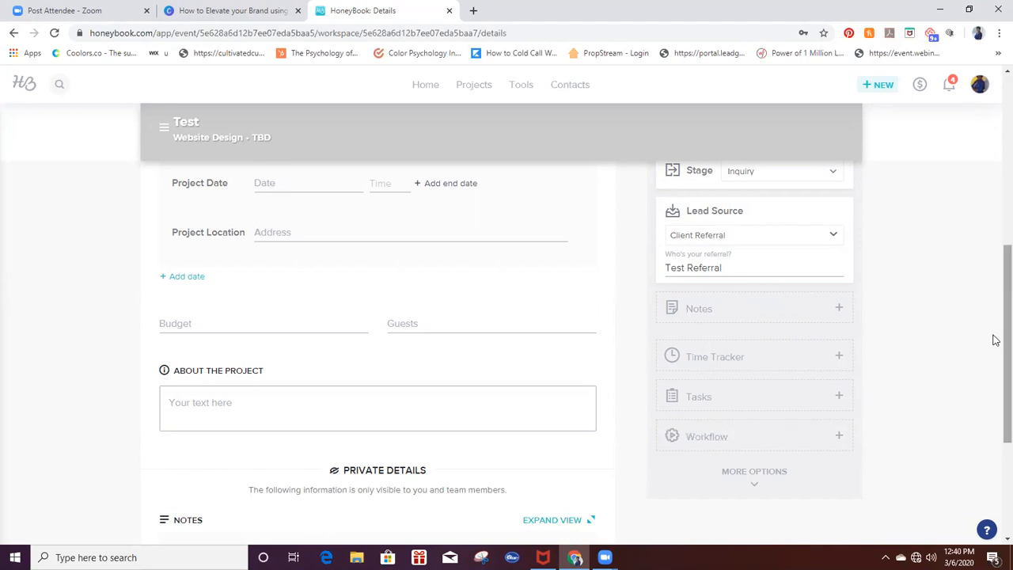
scroll(994, 330, up, 3)
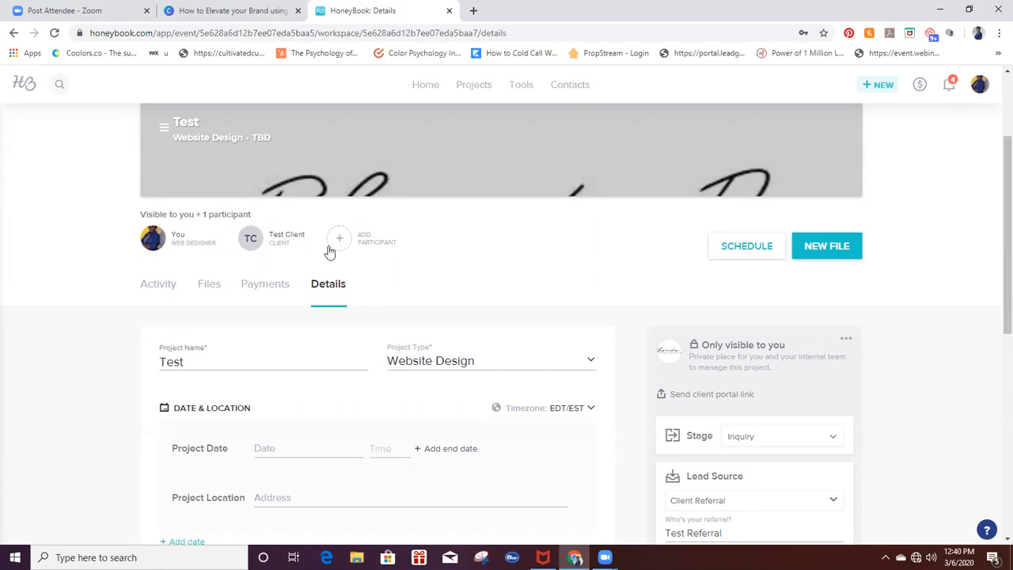
click(150, 292)
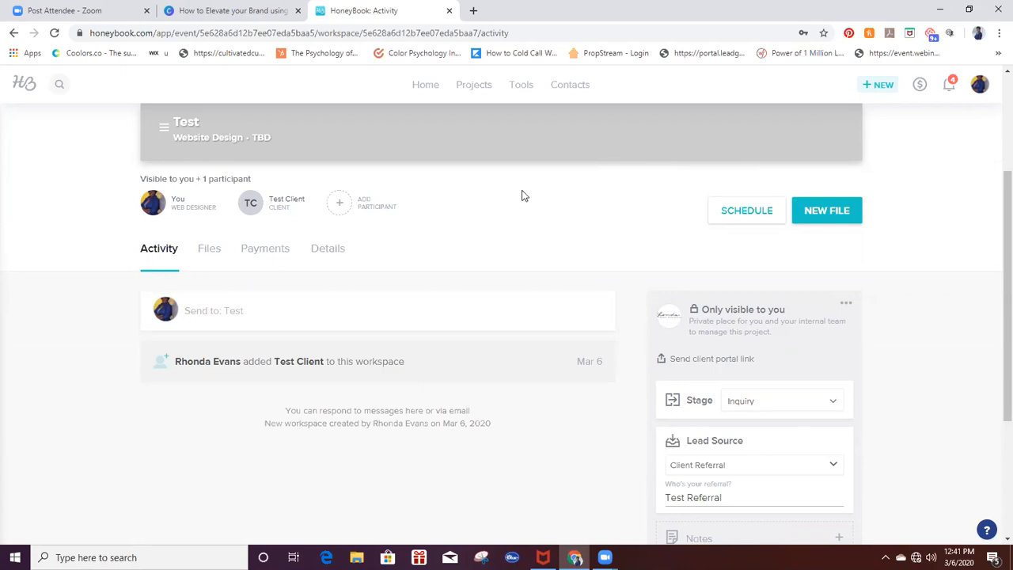
Step: Create a new brochure file for the project from the Pricing & Collection Template
click(816, 212)
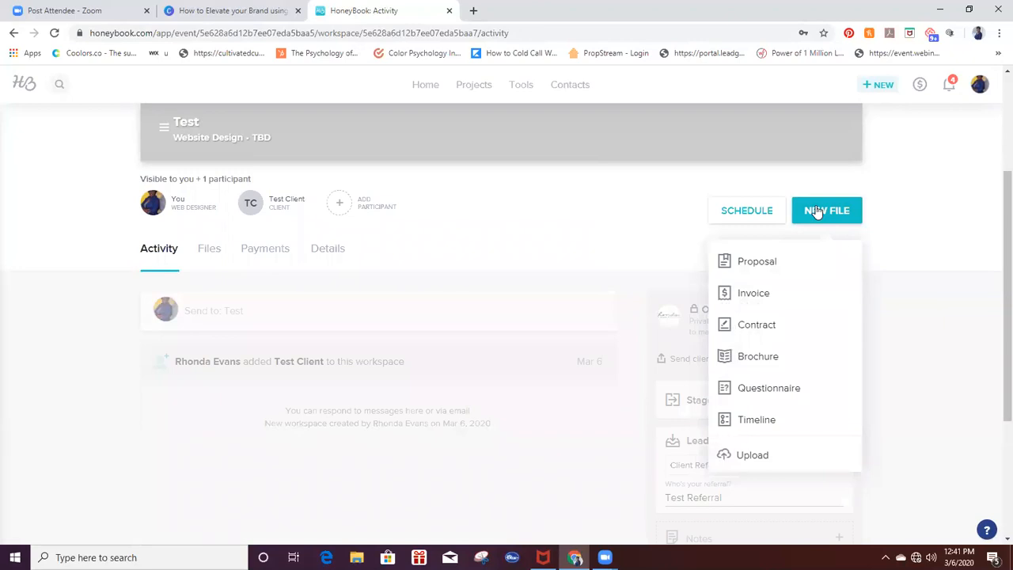
click(739, 356)
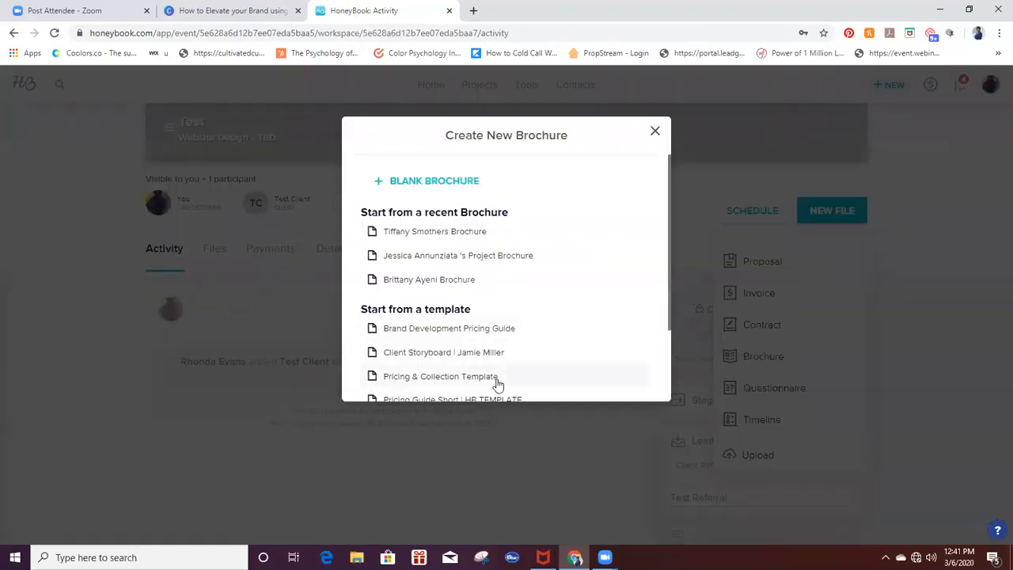
click(445, 376)
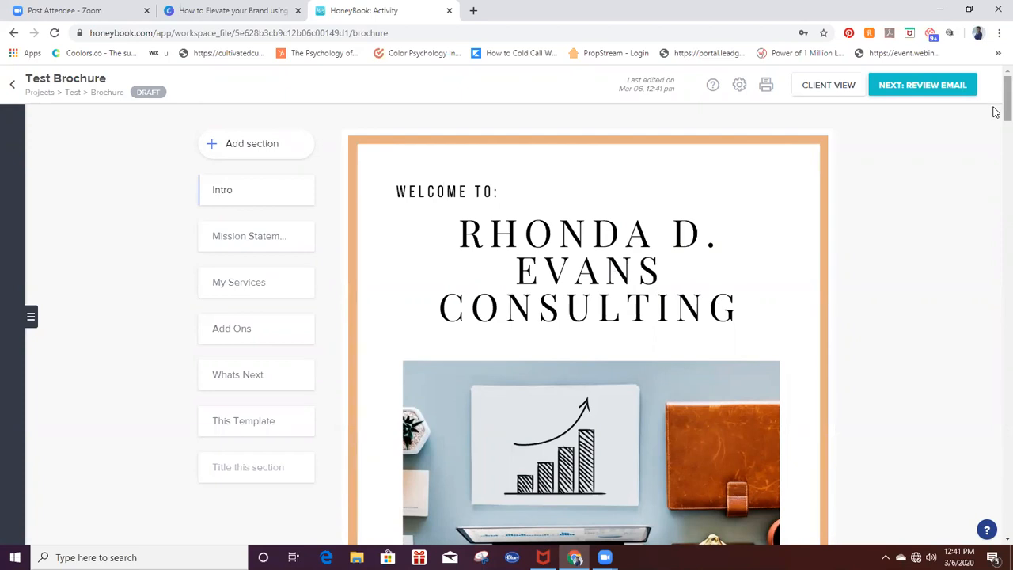
Step: Examine the brochure's cover, welcome text, quote and client testimonials
scroll(996, 119, down, 2)
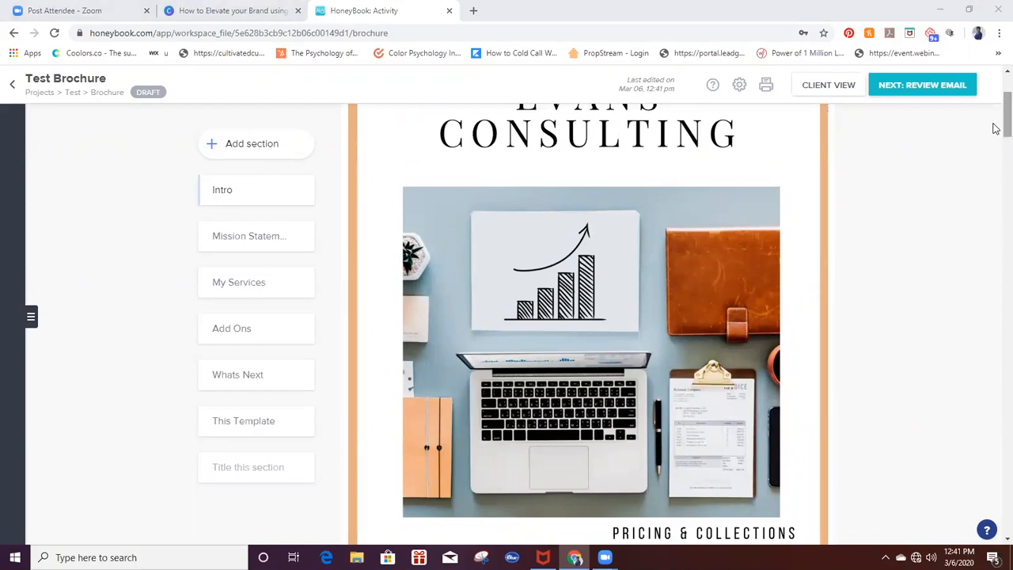
scroll(994, 119, up, 2)
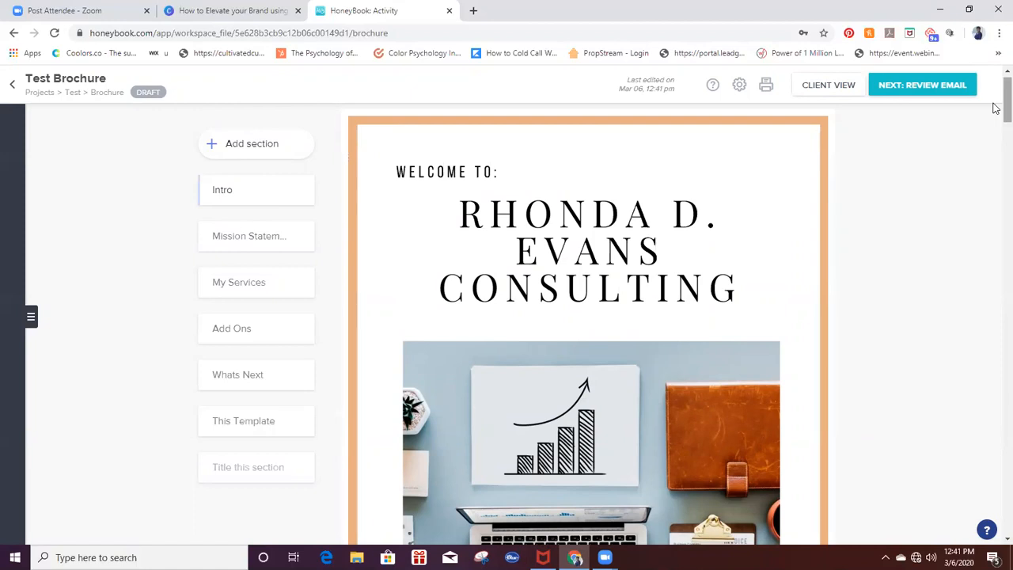
scroll(995, 107, down, 2)
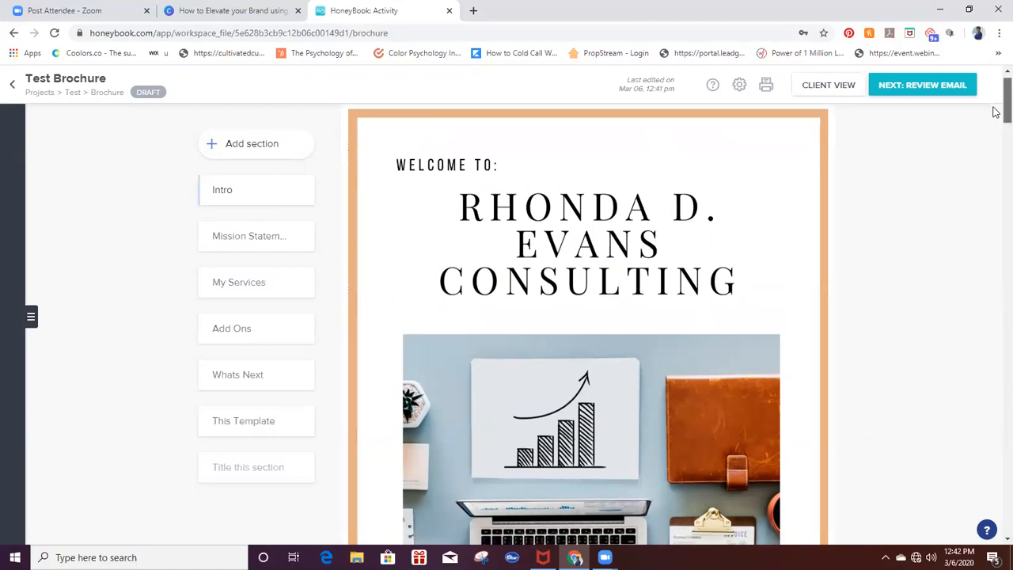
scroll(994, 130, down, 4)
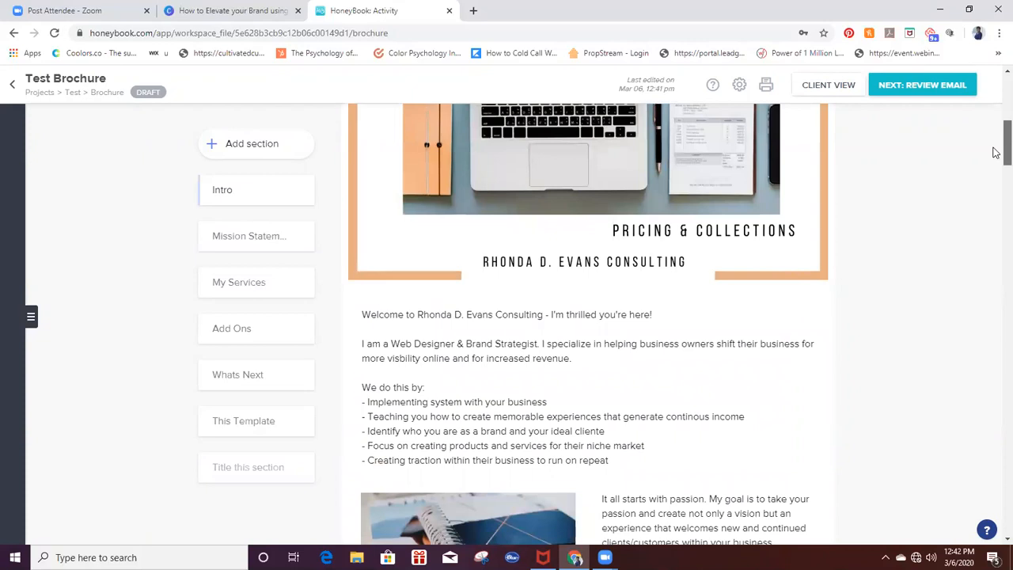
scroll(994, 152, down, 1)
scroll(995, 159, down, 1)
scroll(995, 158, down, 1)
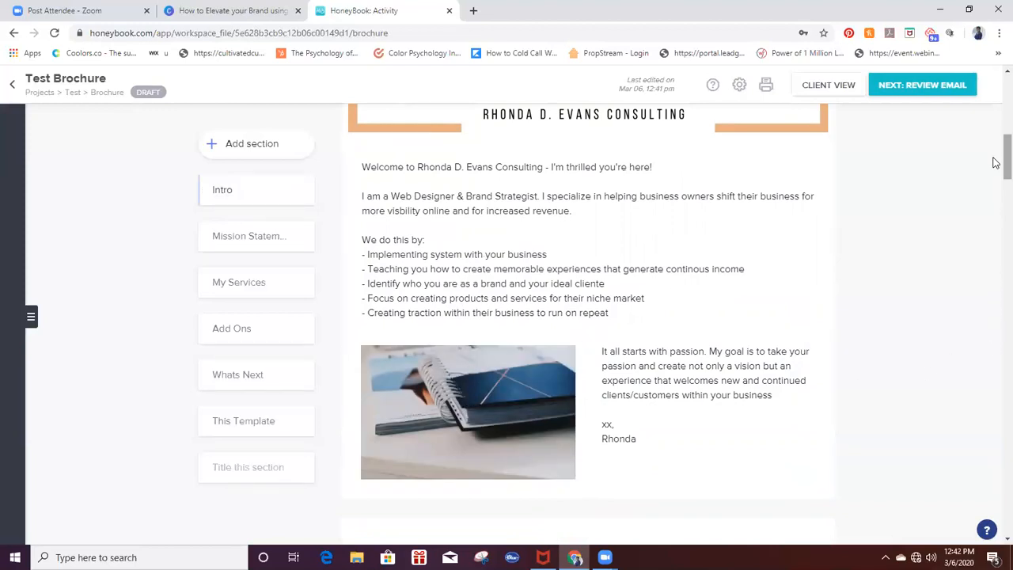
scroll(996, 162, down, 4)
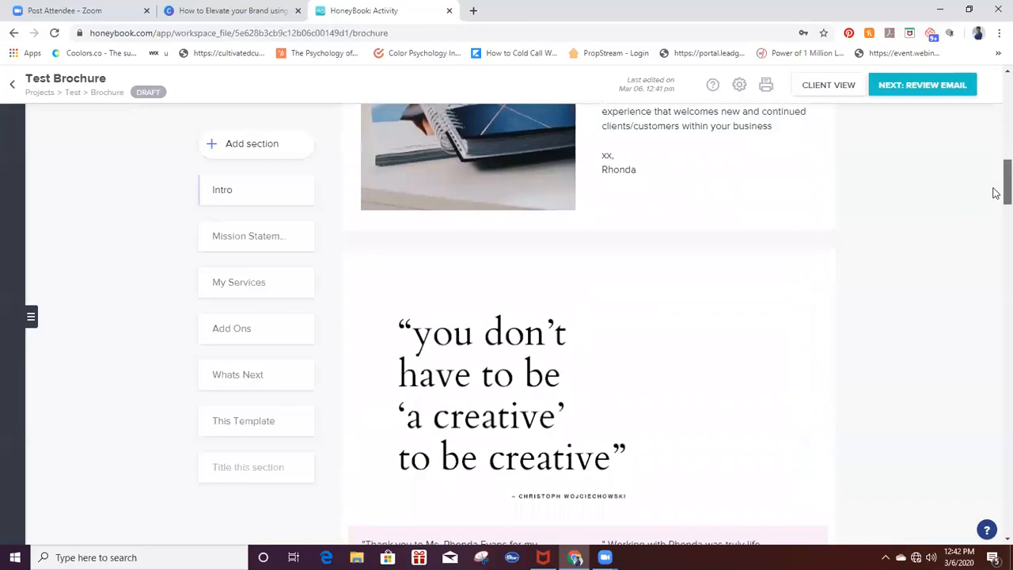
scroll(996, 196, down, 2)
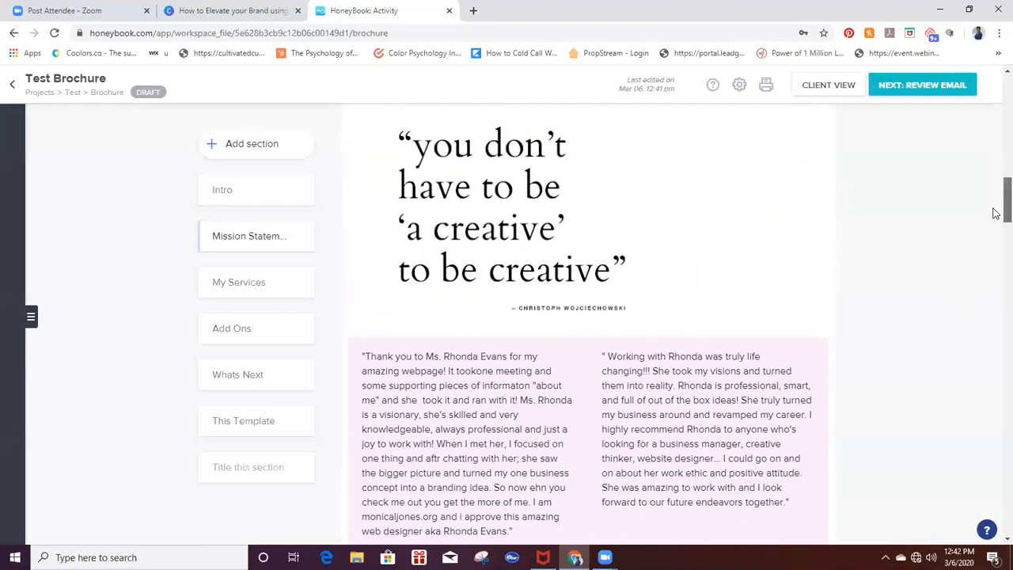
scroll(996, 222, down, 1)
scroll(996, 221, down, 1)
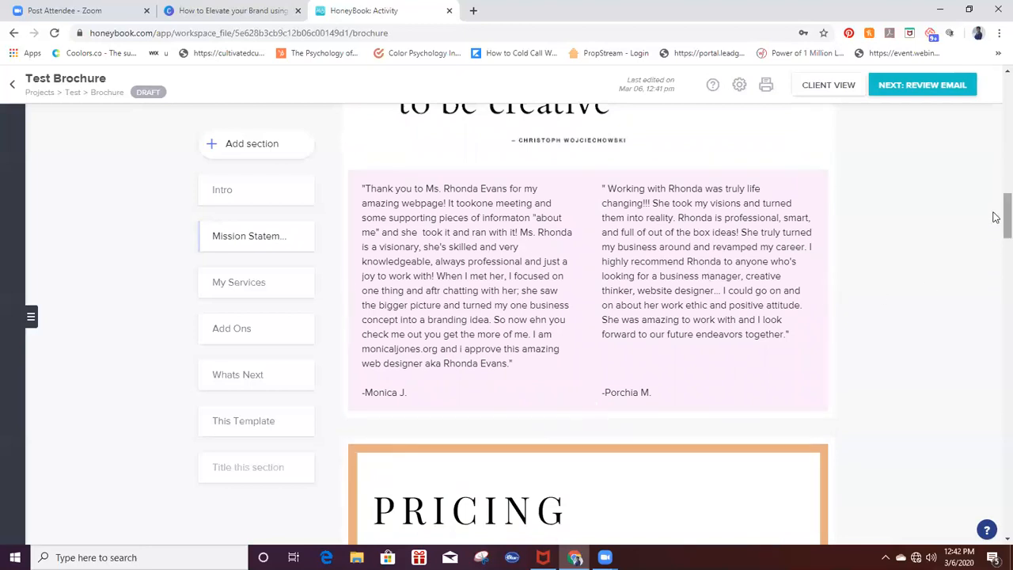
scroll(996, 225, down, 1)
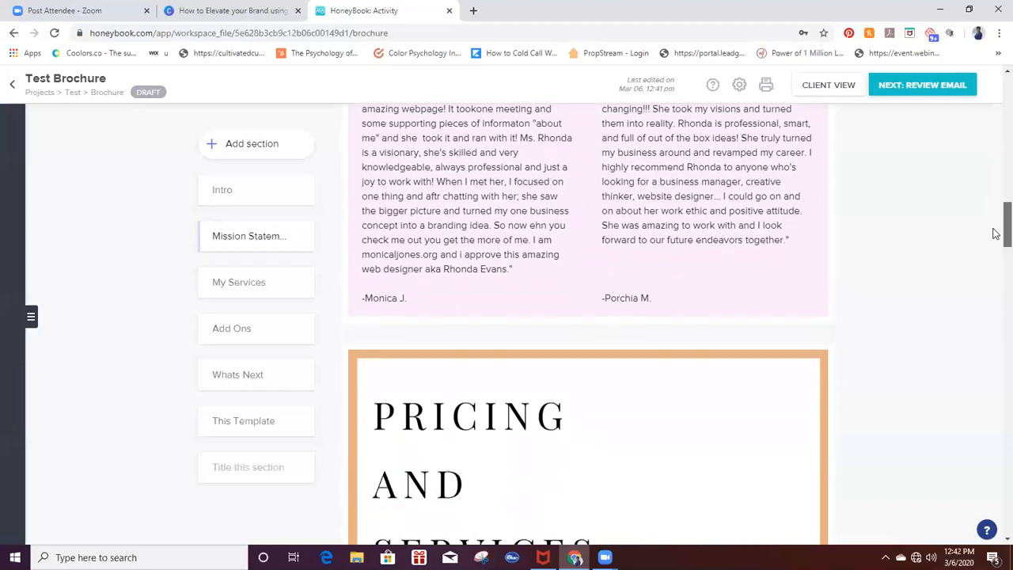
Step: Review the brochure's Pricing and Services section, including the brand development and web design packages
scroll(996, 235, down, 4)
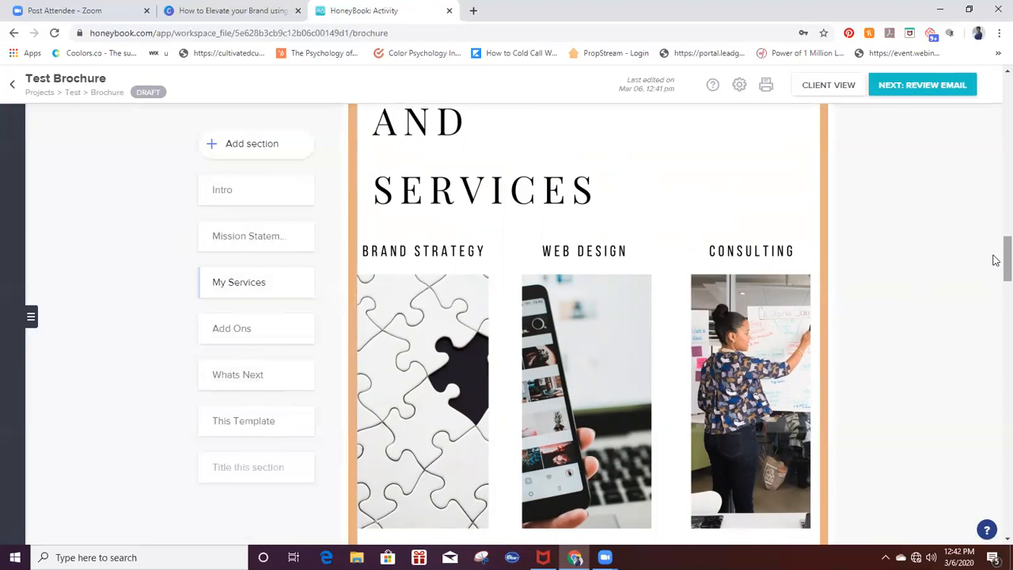
drag(996, 260, 997, 307)
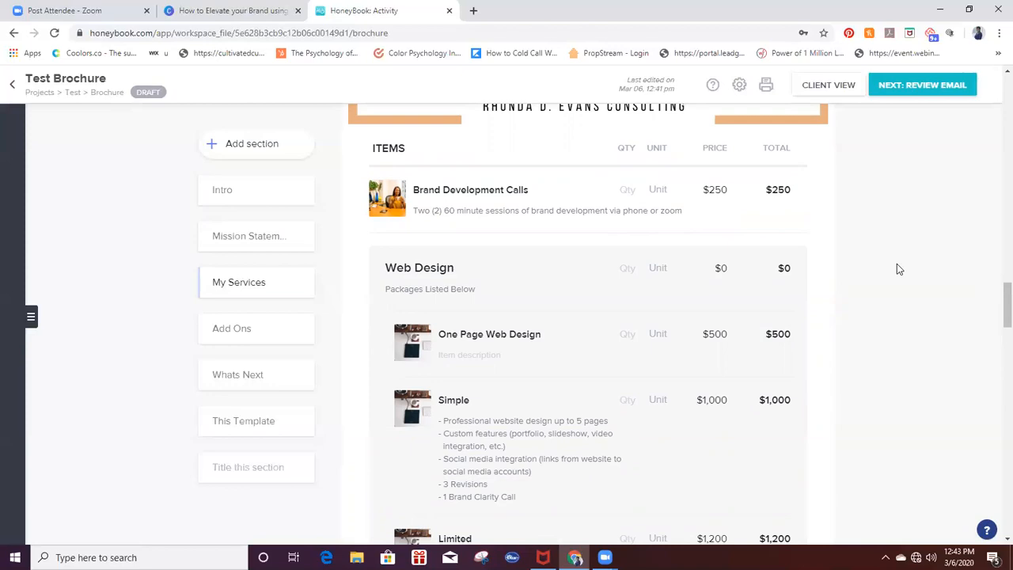
drag(996, 318, 995, 360)
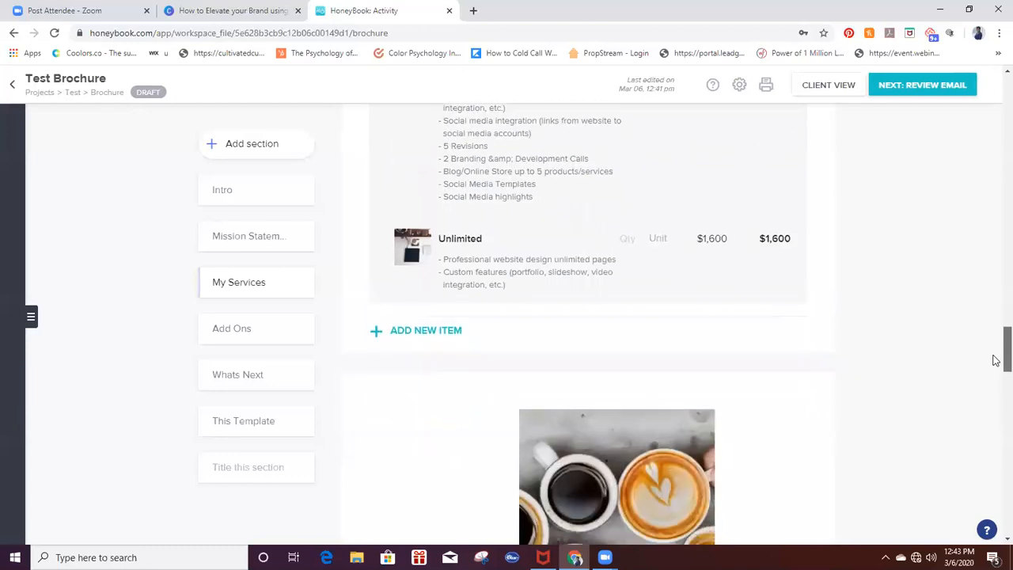
Step: Add the Brand Development and Strategy package as a new item beneath the Web Design packages in My Services
click(447, 332)
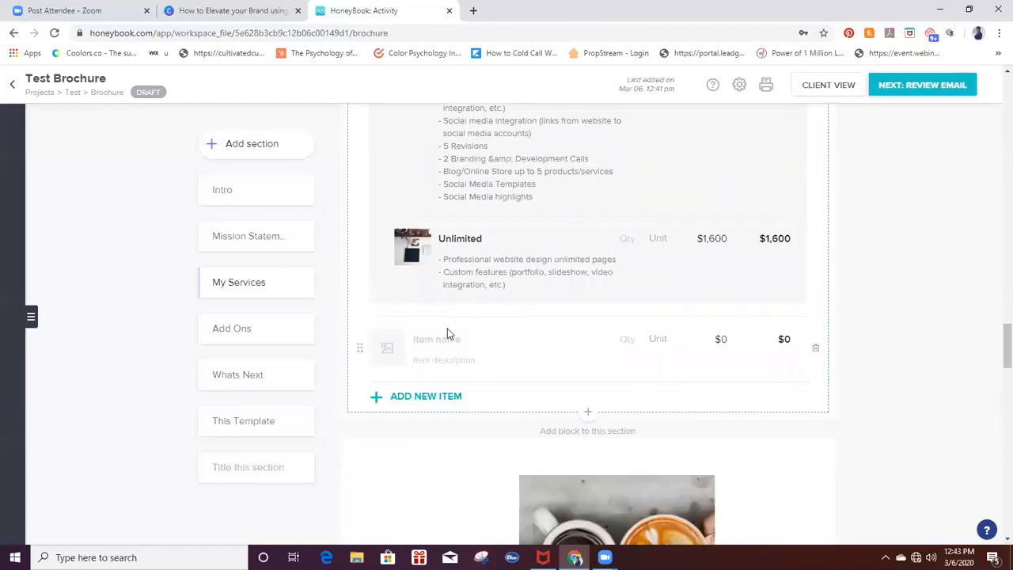
click(446, 343)
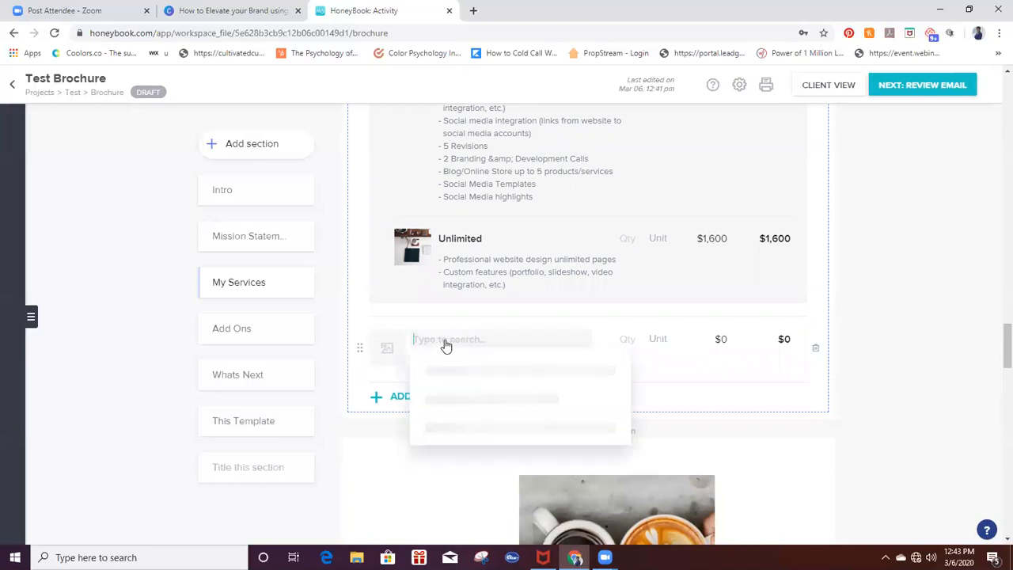
text(brand)
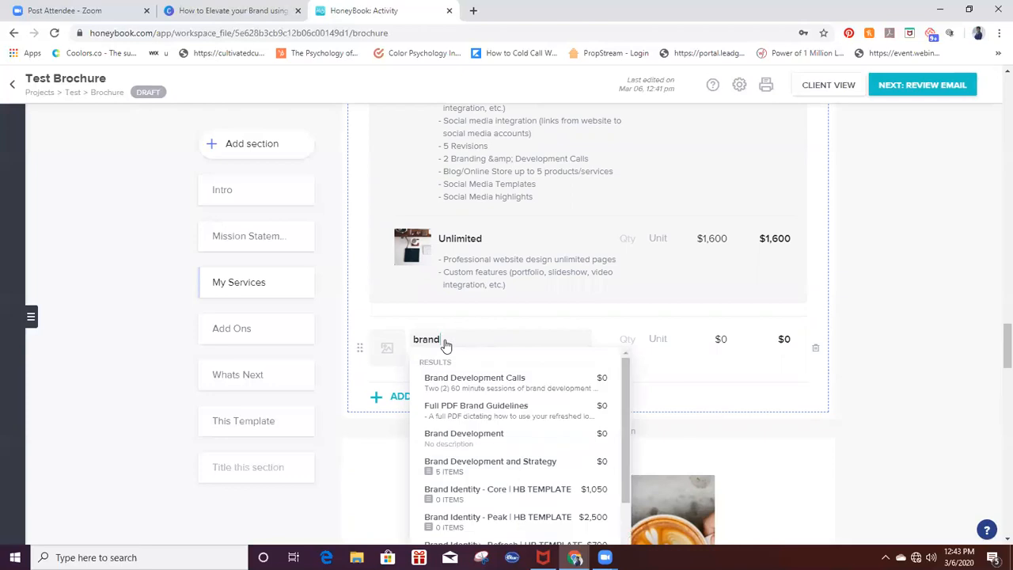
click(458, 473)
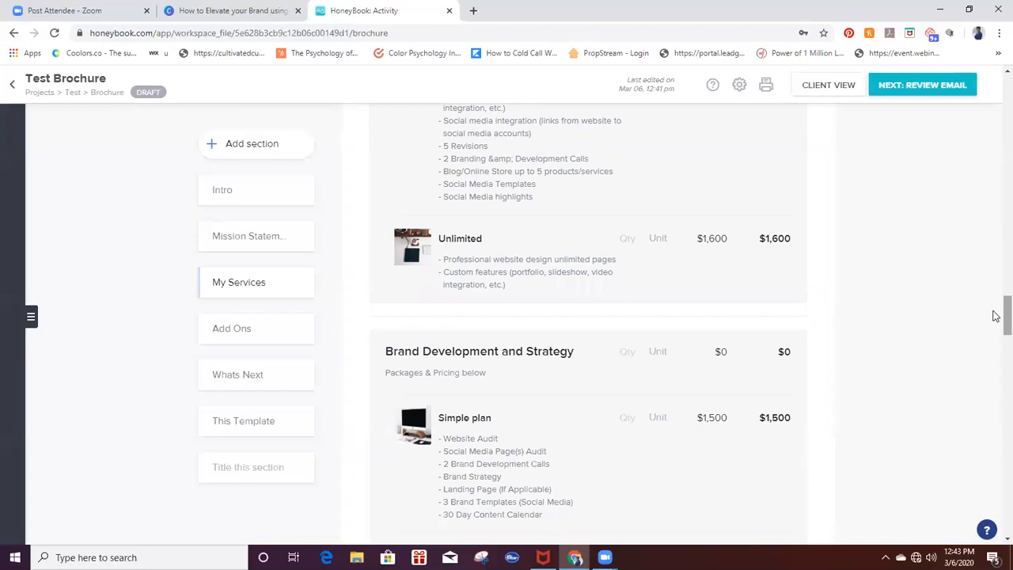
Step: Delete the whole Web Design package group from the My Services items
drag(995, 316, 996, 282)
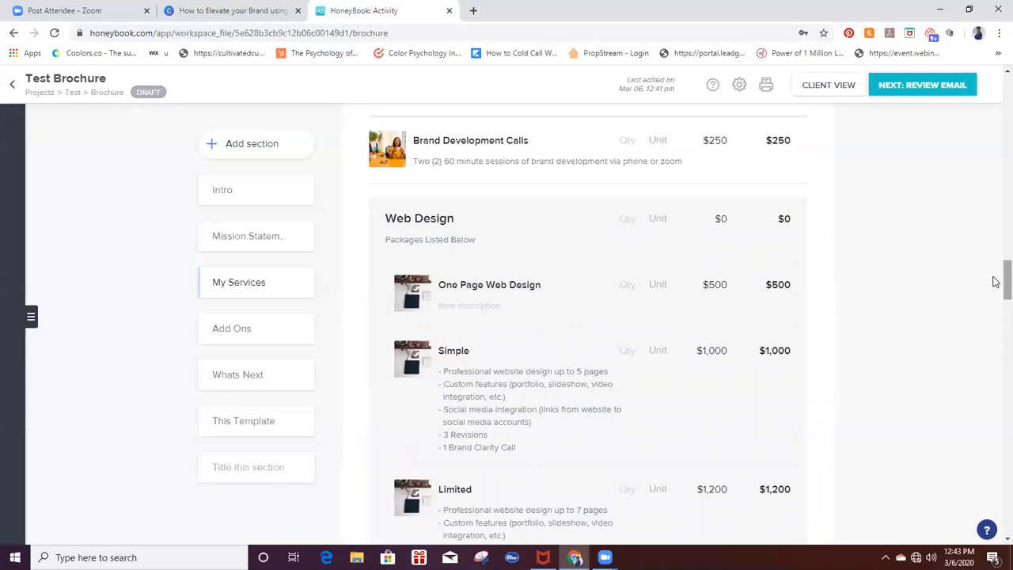
mouse_move(794, 311)
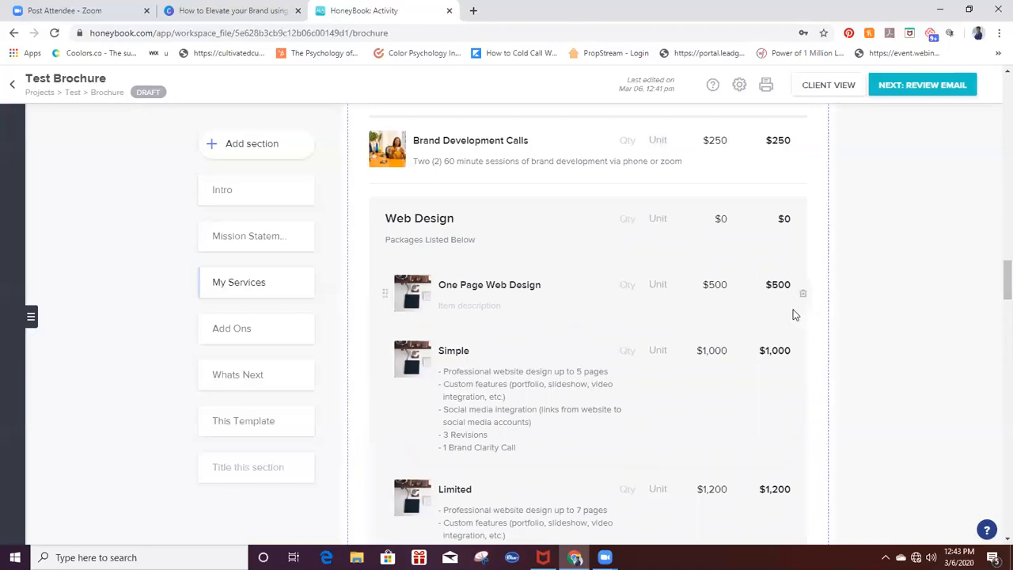
mouse_move(807, 229)
click(817, 229)
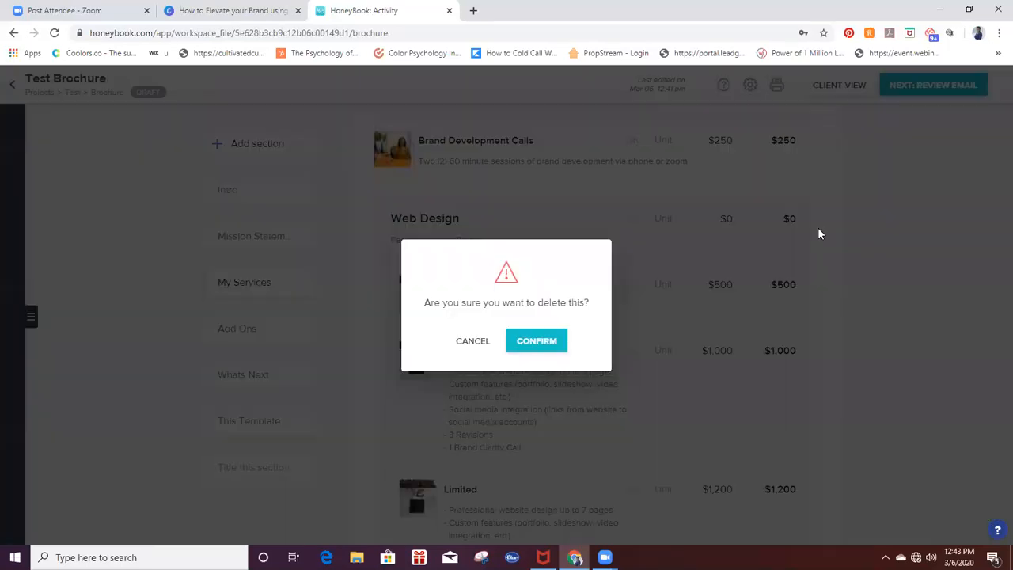
click(559, 342)
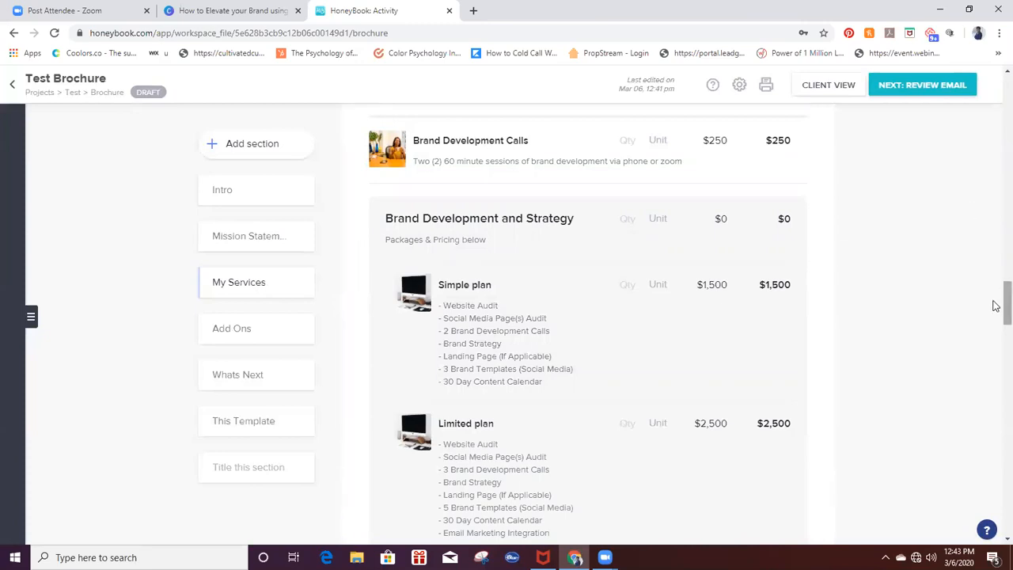
Step: Review the brochure's Add Ons items and the next-steps text in the Whats Next section
drag(1004, 304, 997, 402)
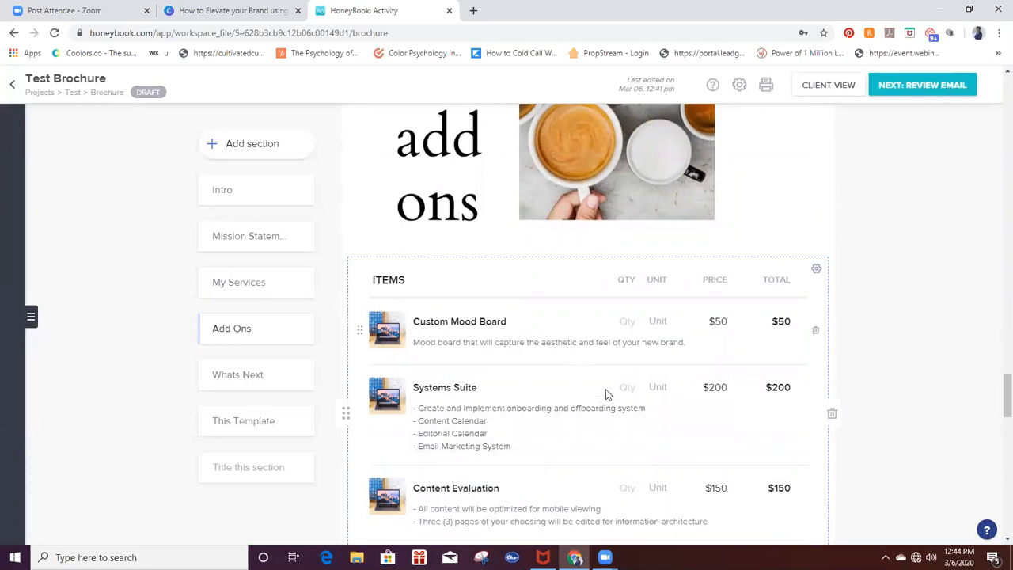
drag(997, 400, 997, 413)
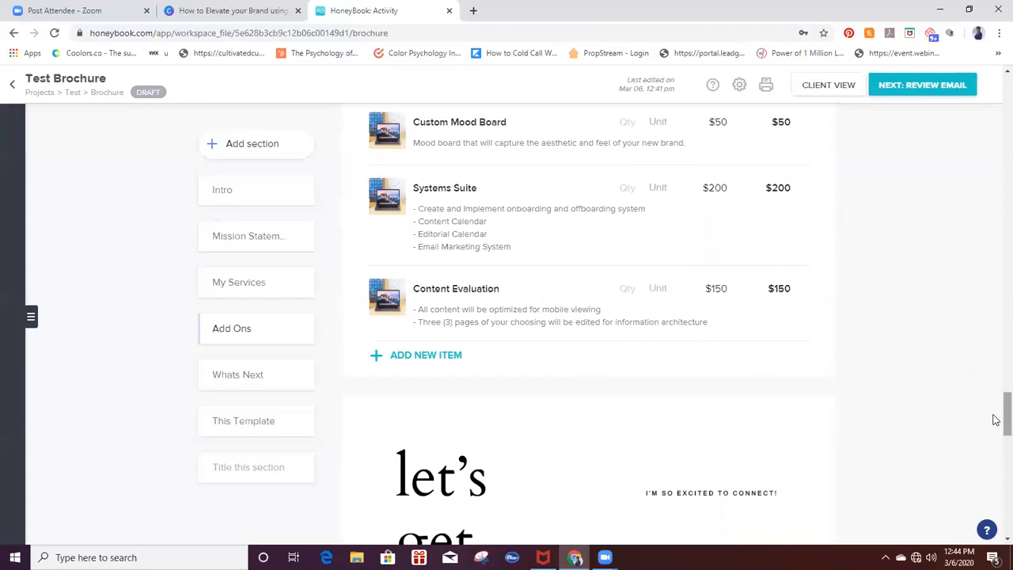
drag(996, 412, 996, 459)
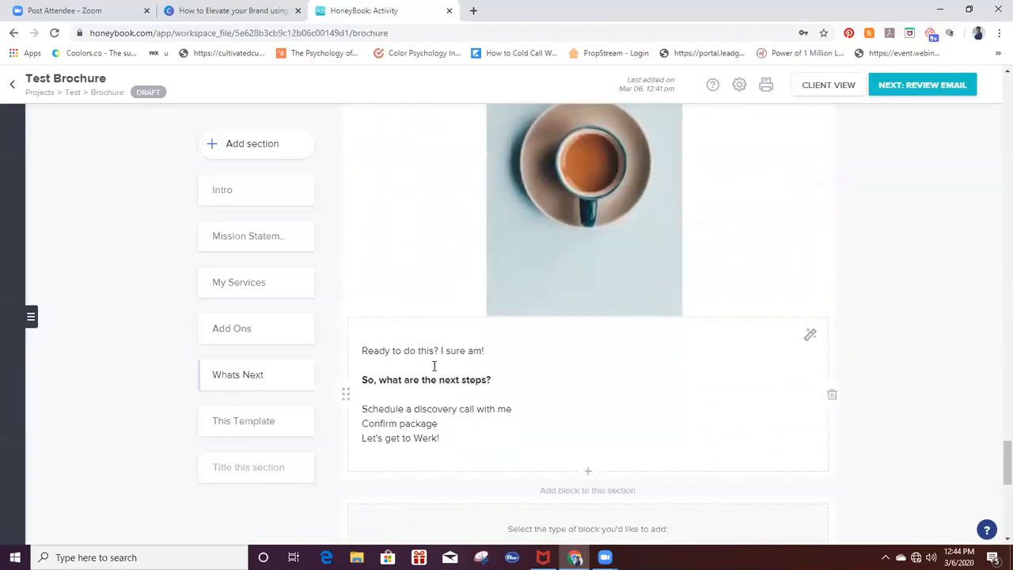
Step: Try out the block types below the next-steps text by inserting a services items block, and remove it
click(589, 475)
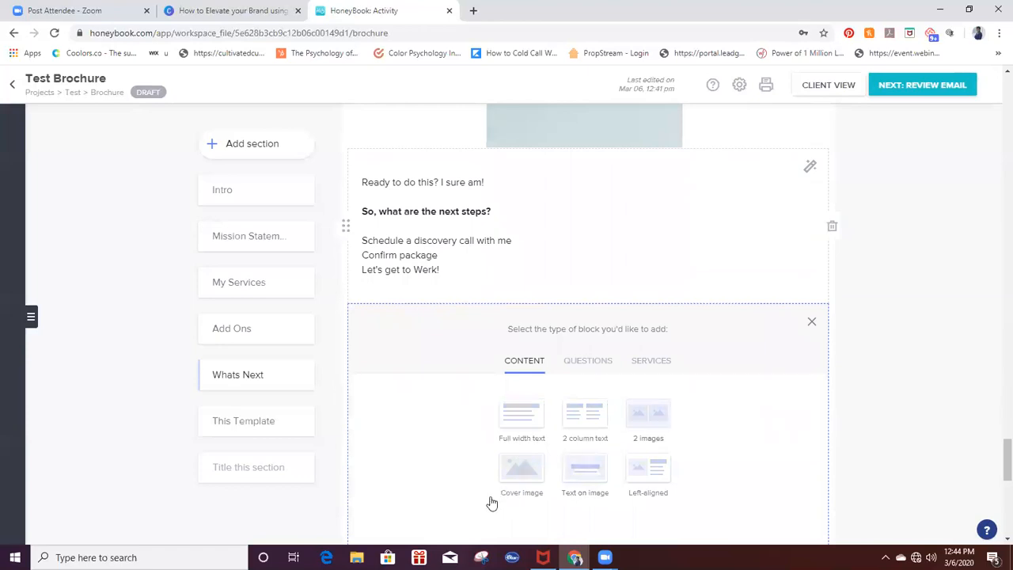
click(585, 362)
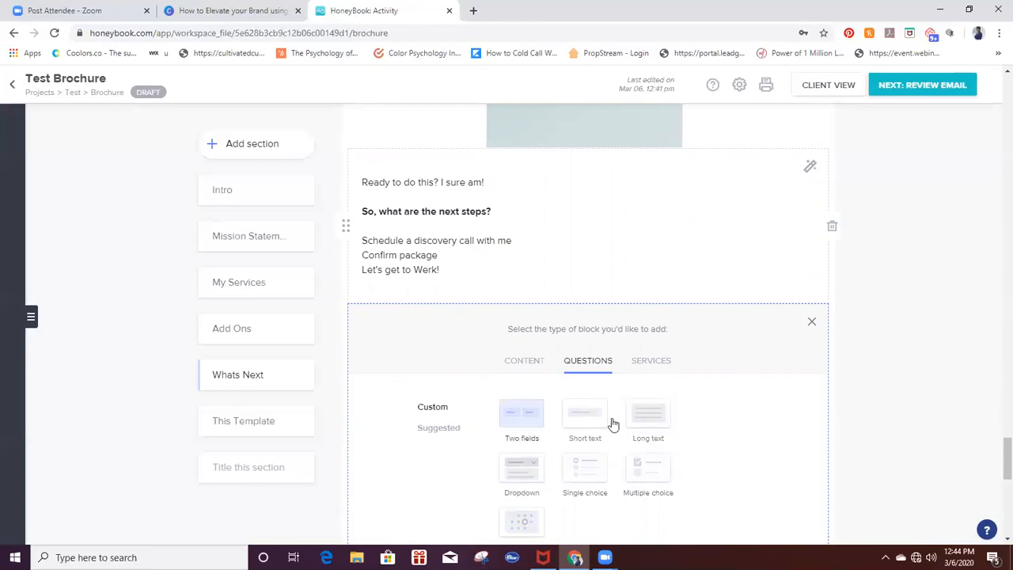
click(646, 361)
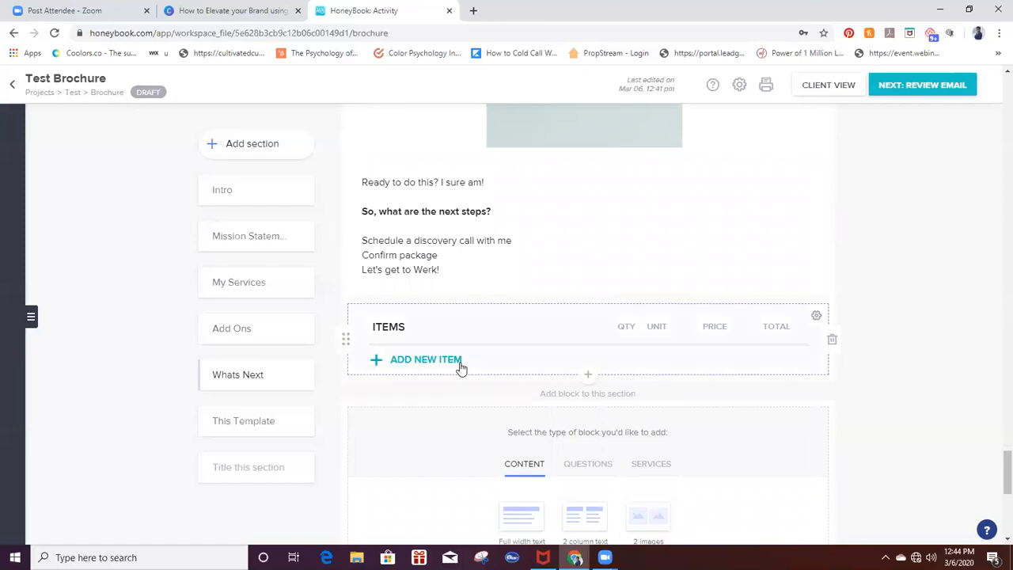
click(832, 342)
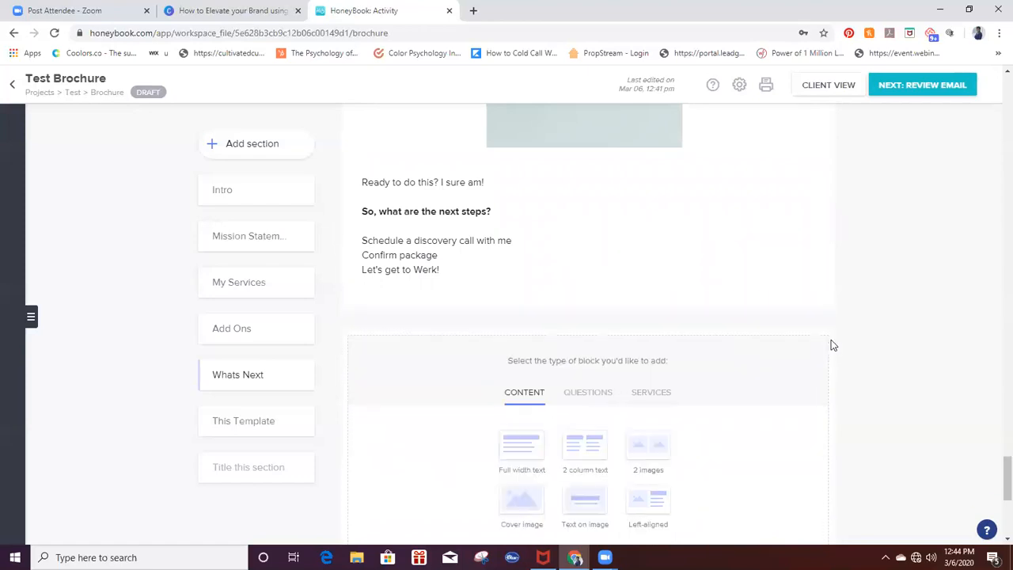
Step: Delete the empty This Template section and the untitled section from the brochure
click(267, 424)
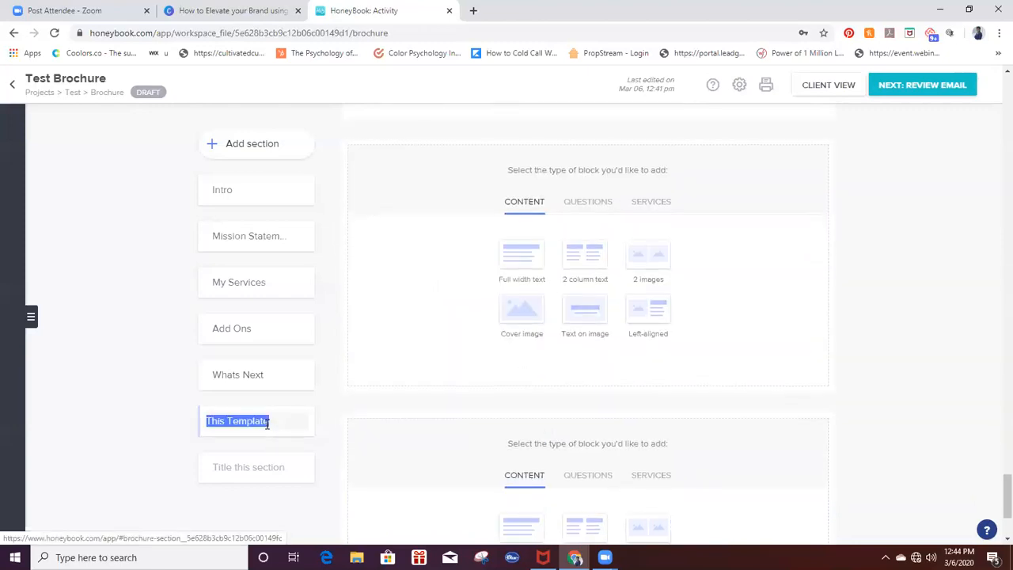
click(332, 424)
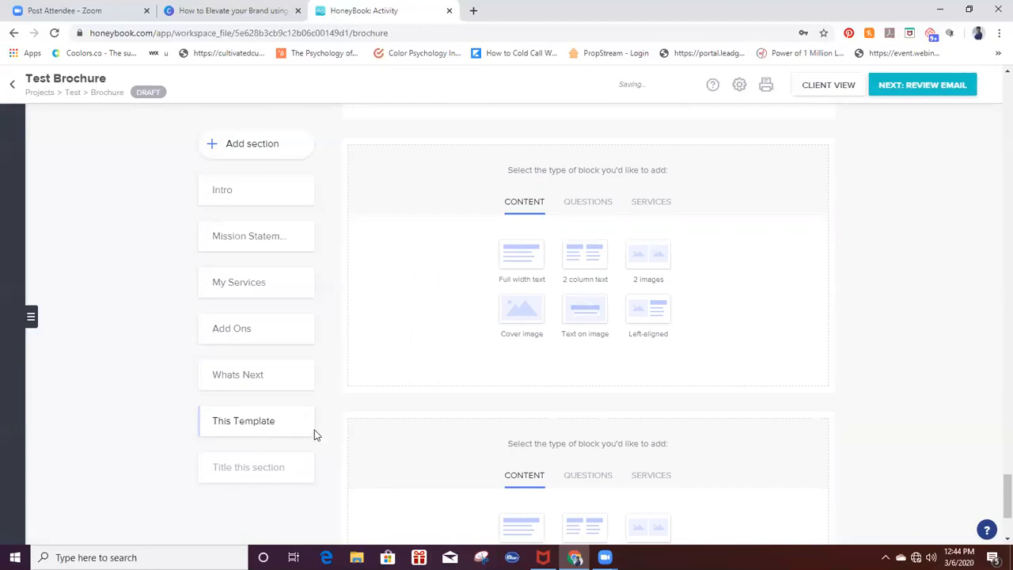
click(301, 425)
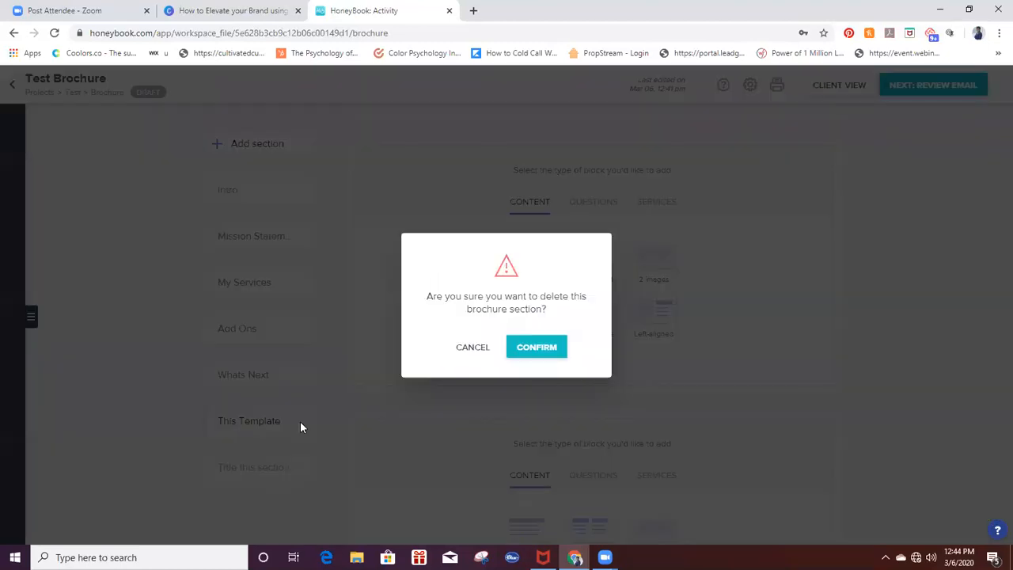
click(523, 354)
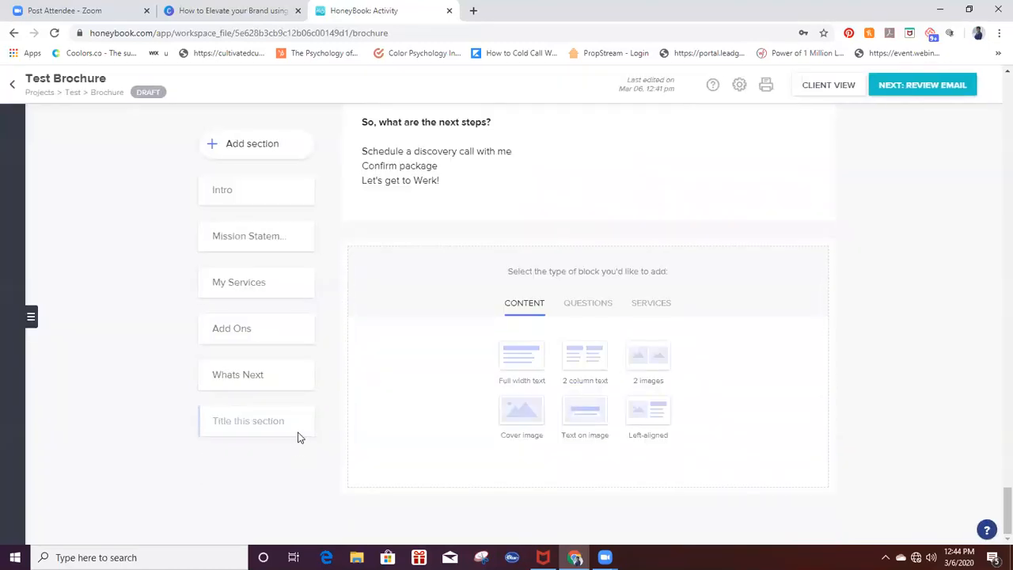
click(305, 424)
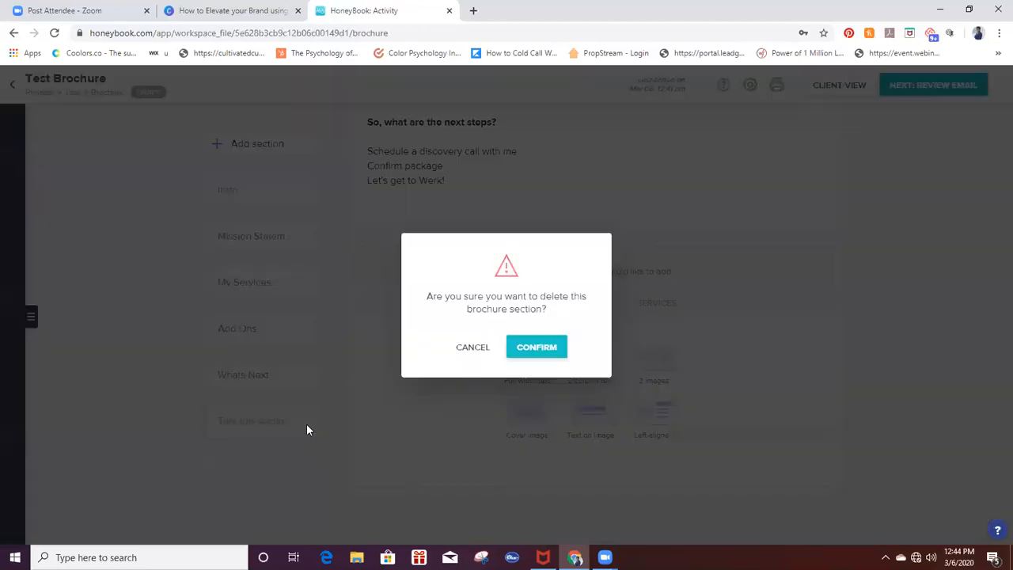
click(520, 354)
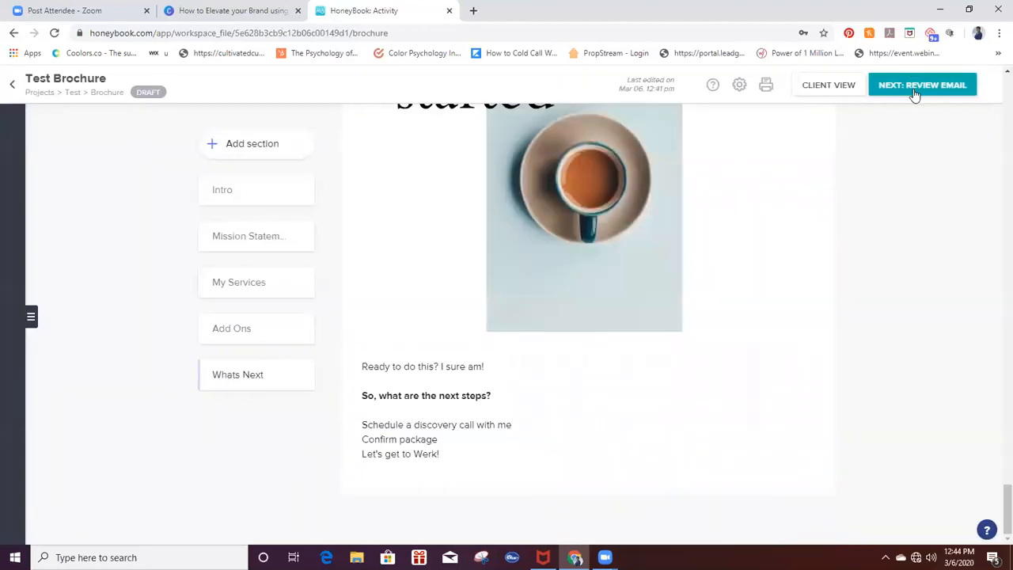
Step: Open the brochure's email for review and apply the New Client Inquiry 11.19 template to it
click(914, 88)
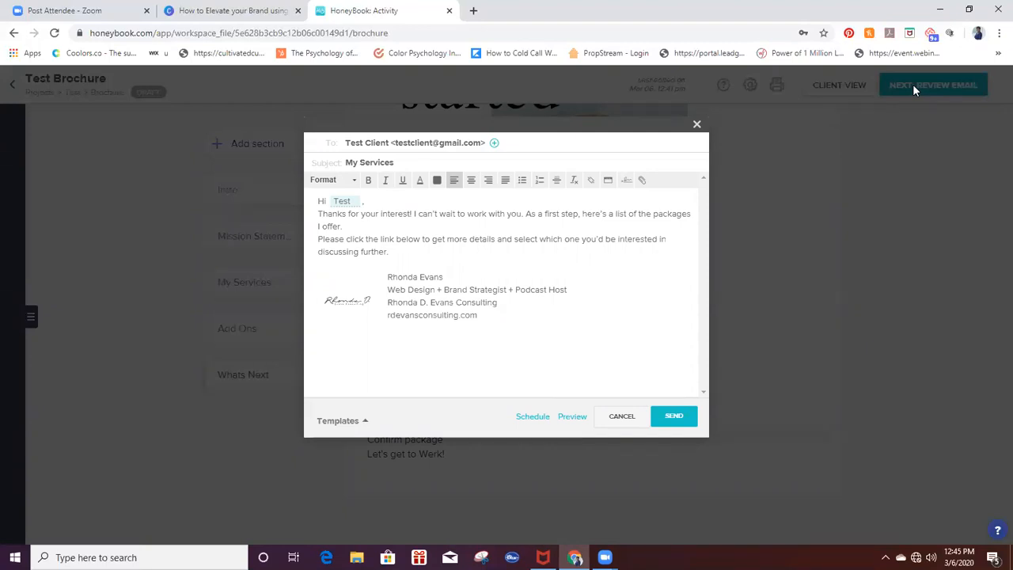
click(367, 426)
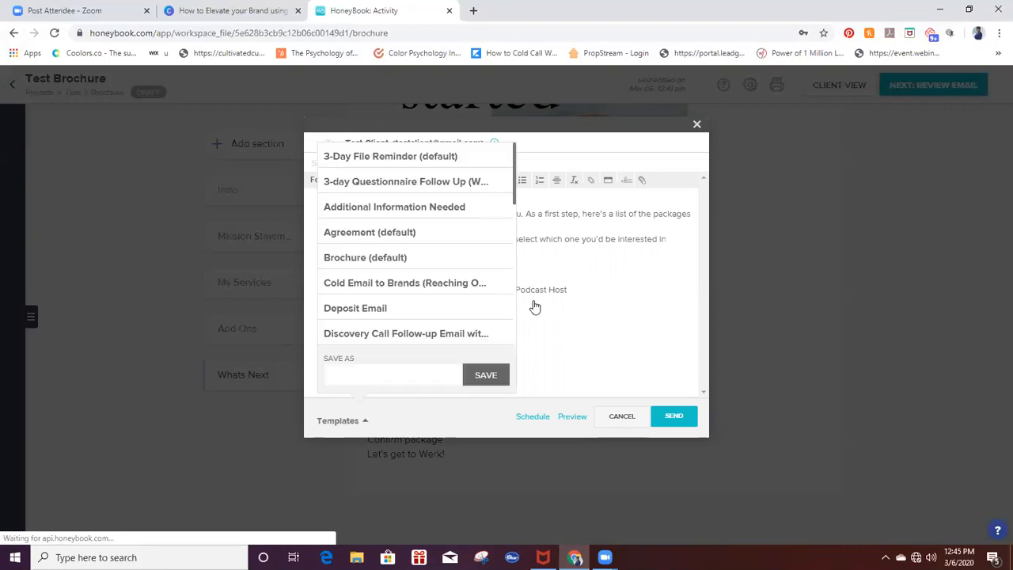
drag(515, 198, 515, 261)
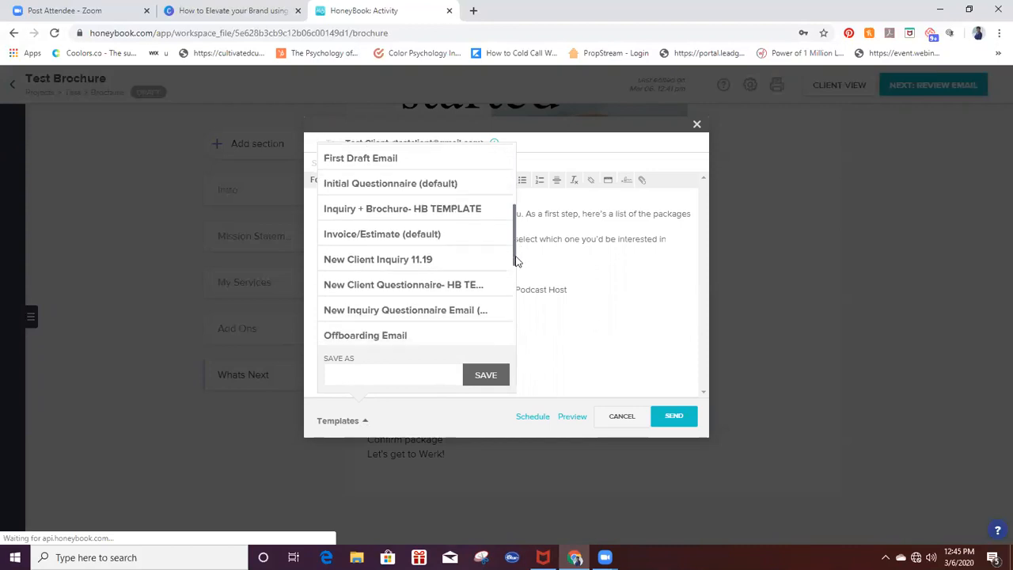
click(418, 261)
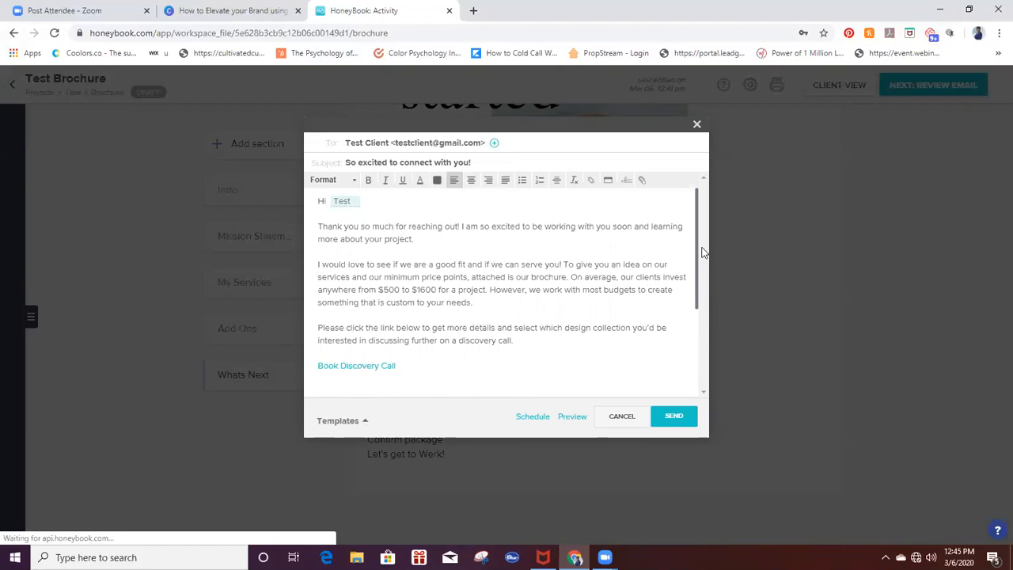
Step: Read the email through to its signature and preview how the message and brochure link look to the client
drag(698, 262, 705, 351)
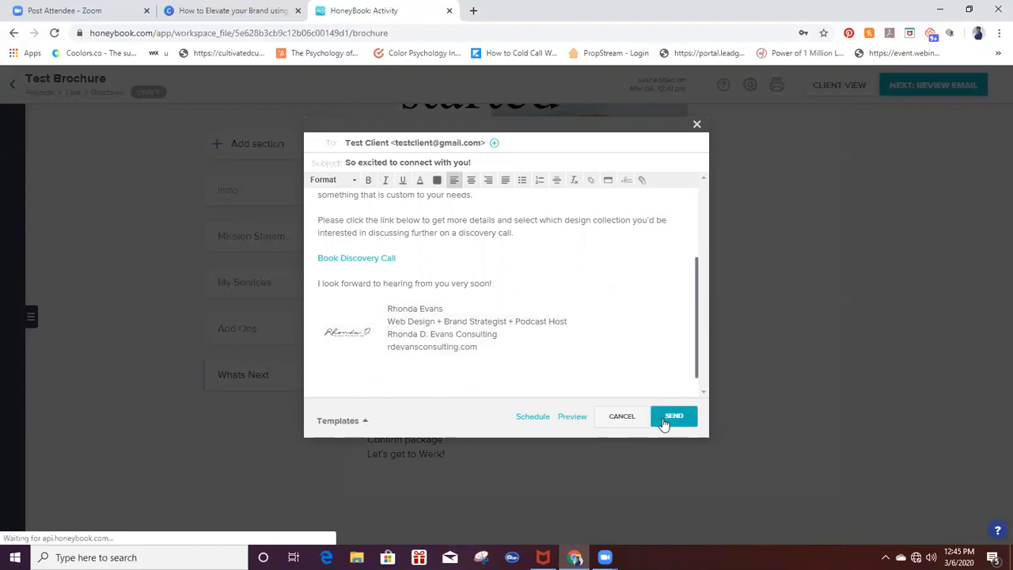
click(573, 422)
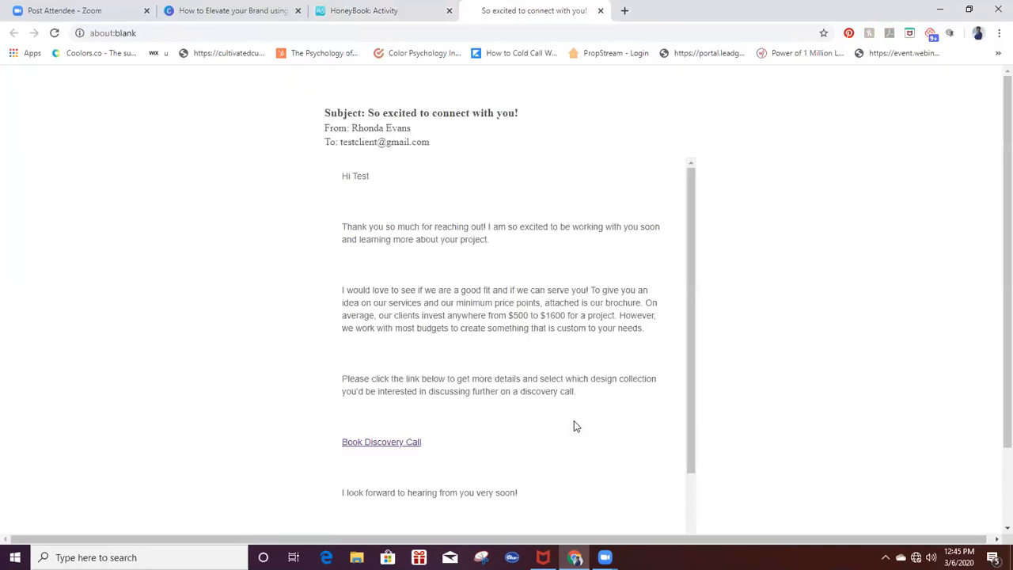
drag(692, 200, 698, 375)
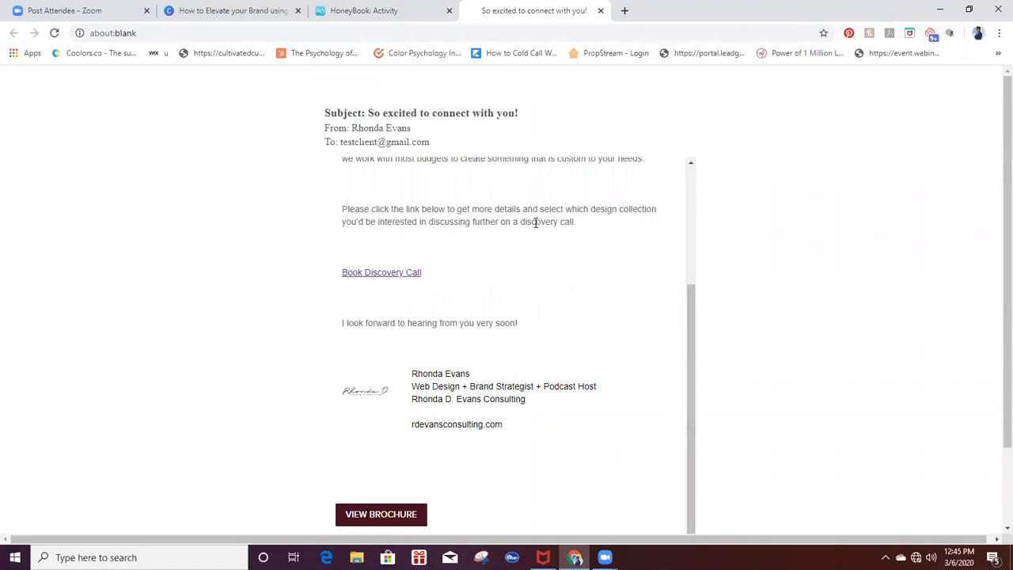
click(601, 11)
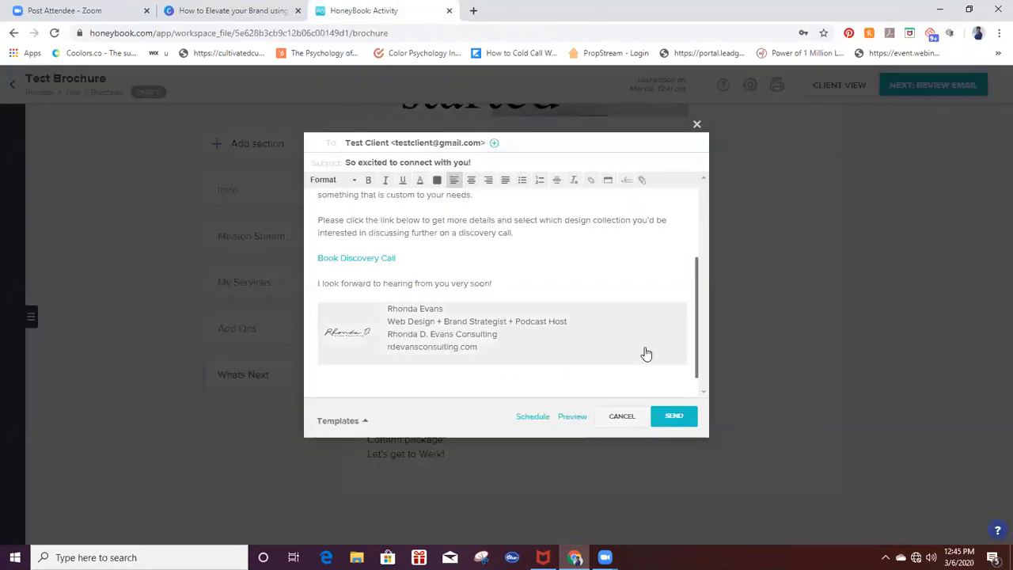
Step: Send the brochure email to the client and review the sent message in the project's activity feed
click(671, 416)
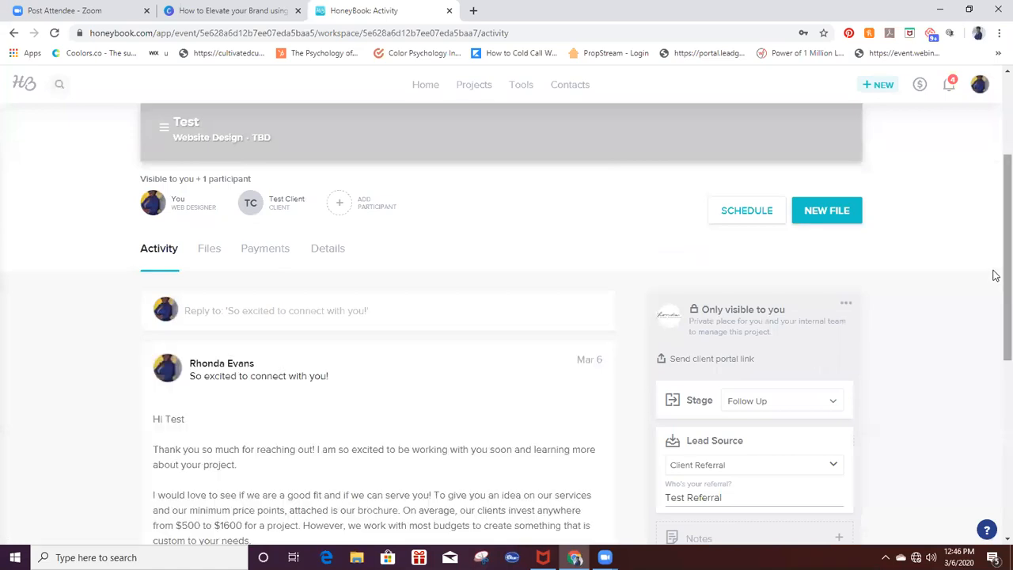
scroll(995, 287, down, 3)
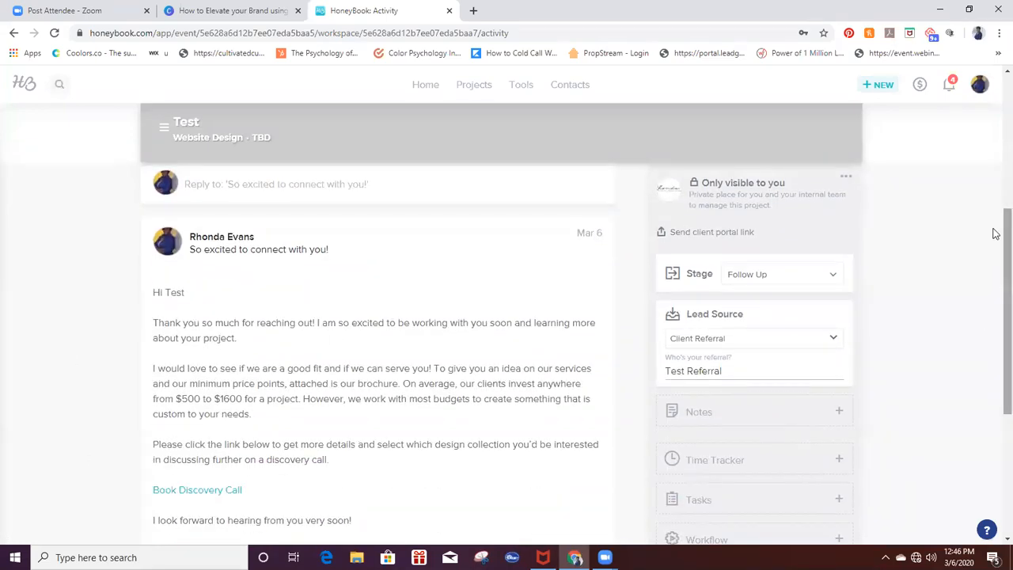
drag(995, 227, 994, 339)
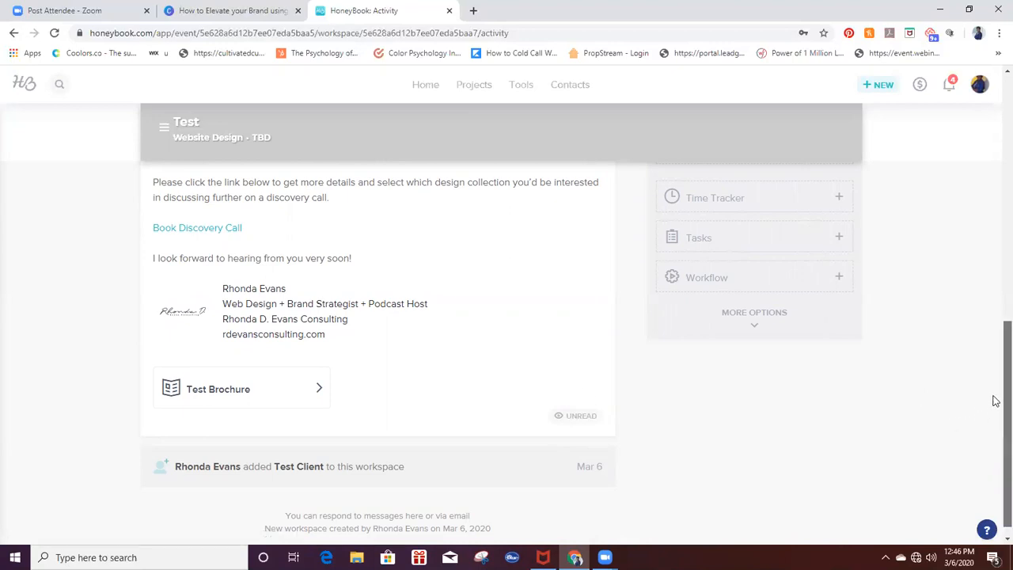
scroll(996, 388, up, 4)
scroll(993, 252, up, 1)
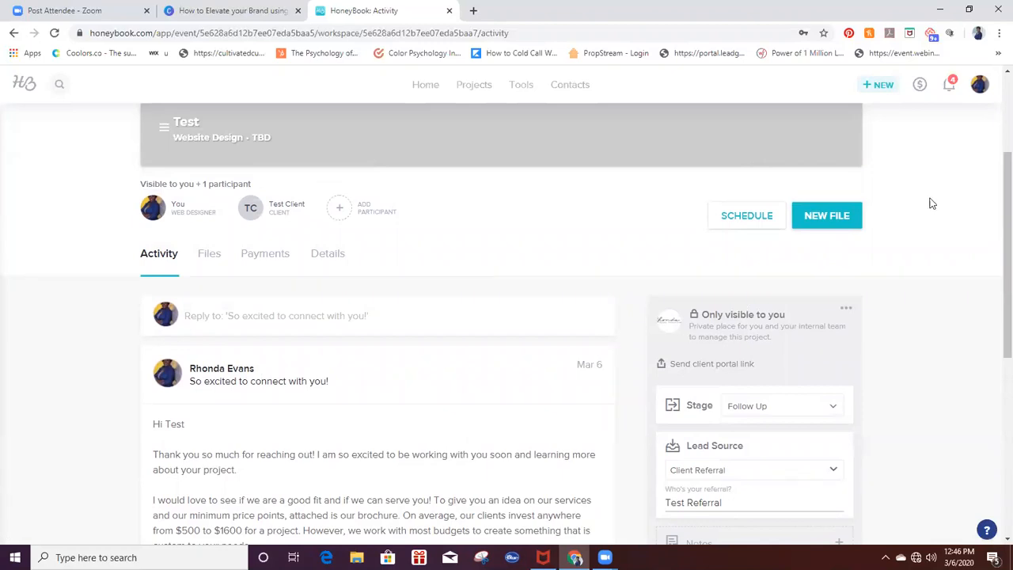
Step: Create a new proposal in the project from the Web Design - Limited Package template
click(824, 229)
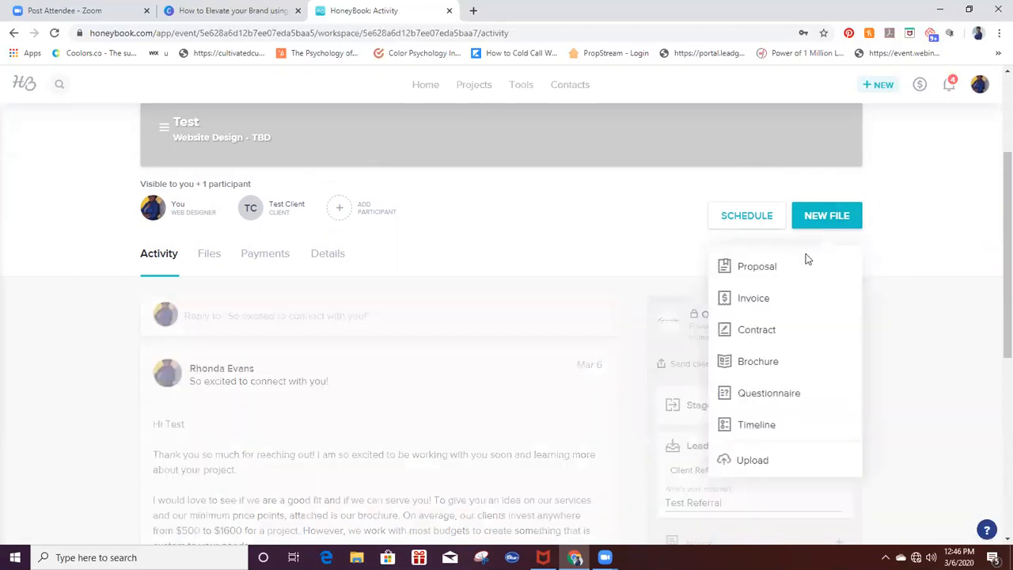
click(758, 267)
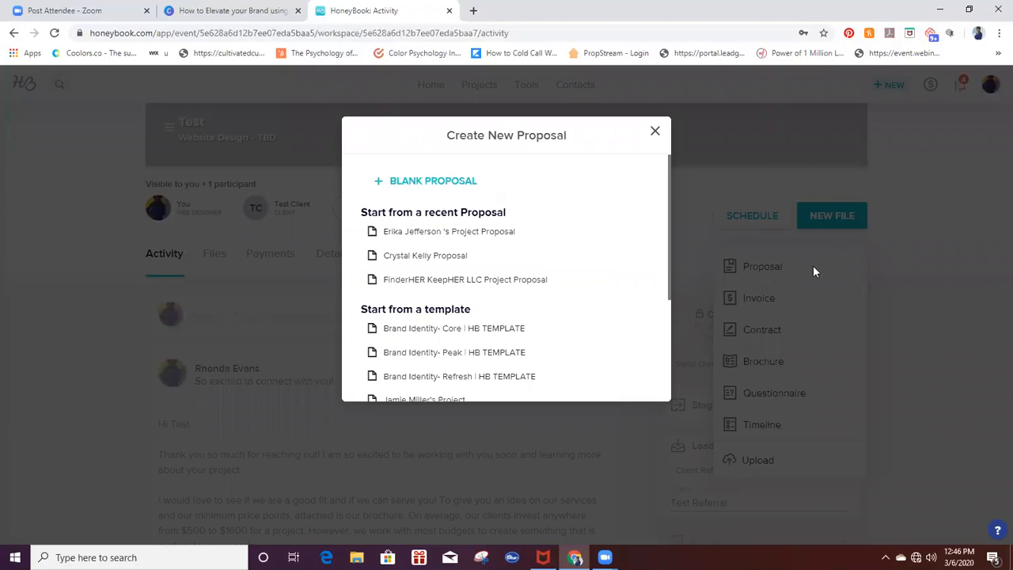
drag(671, 230, 674, 342)
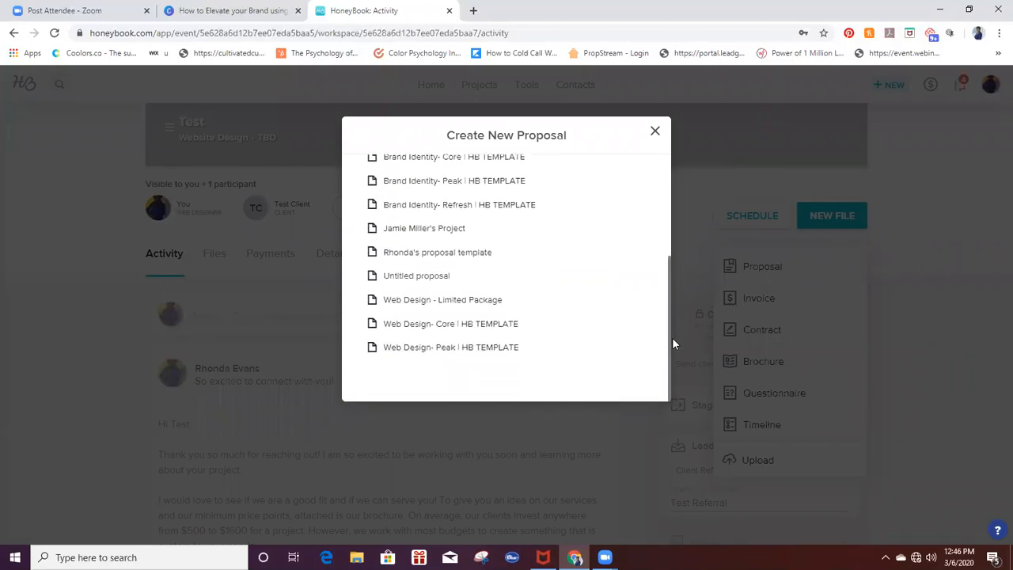
click(431, 305)
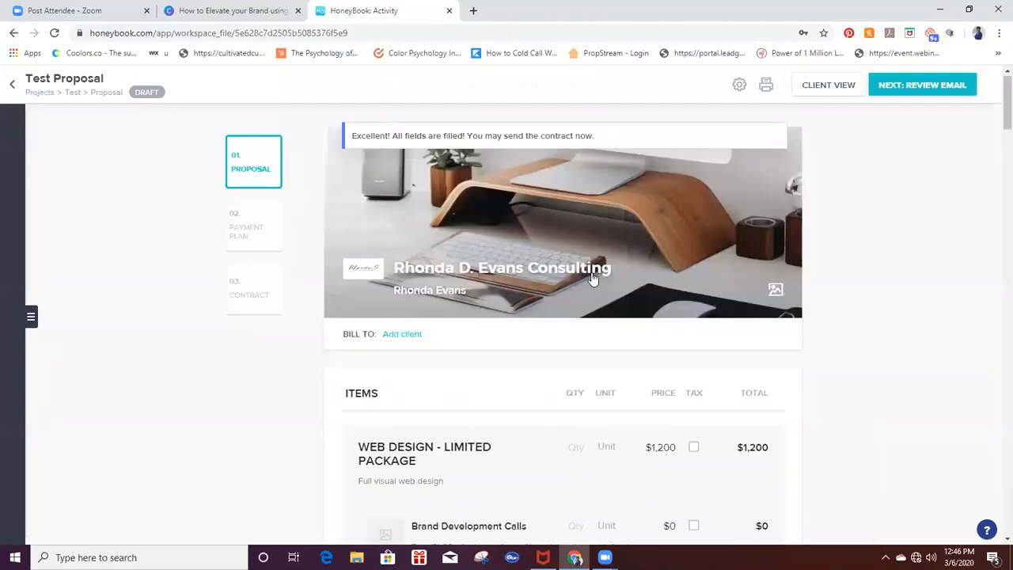
Step: Make the Web Design - Limited Package item taxable and clear the proposal's discount
drag(995, 117, 995, 136)
click(694, 289)
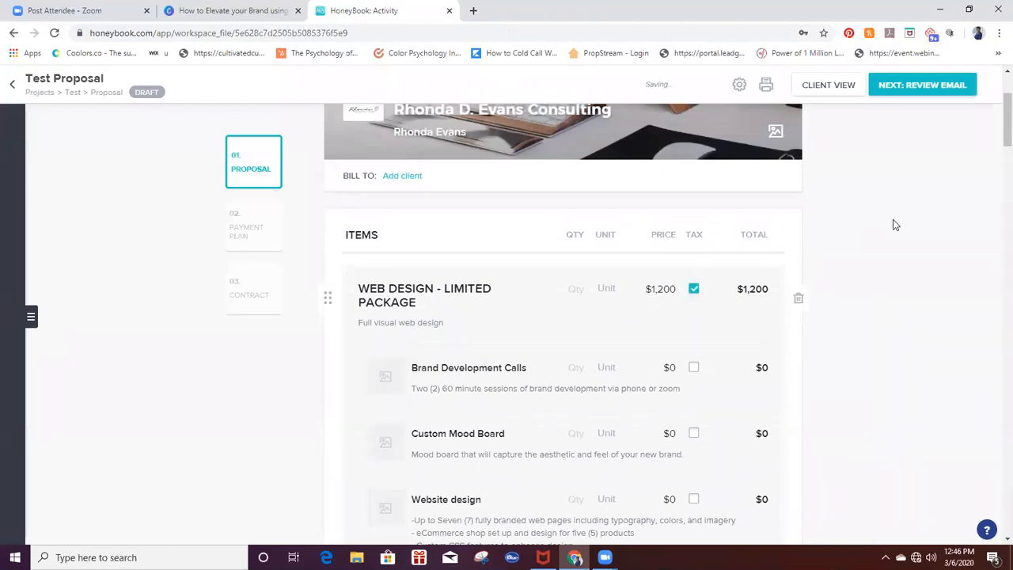
drag(995, 142, 995, 216)
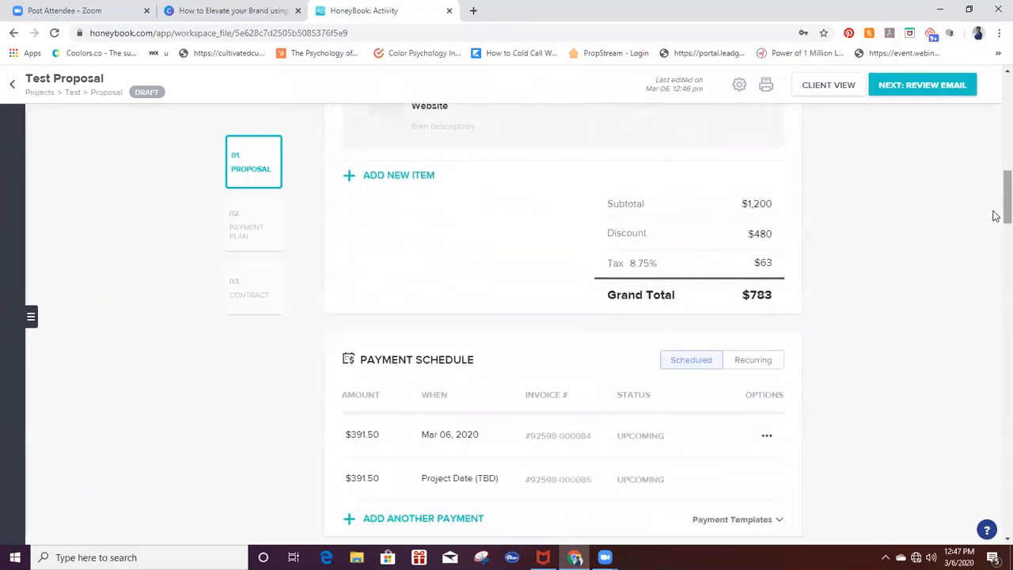
click(774, 237)
key(BackSpace)
key(BackSpace)
key(BackSpace)
click(887, 264)
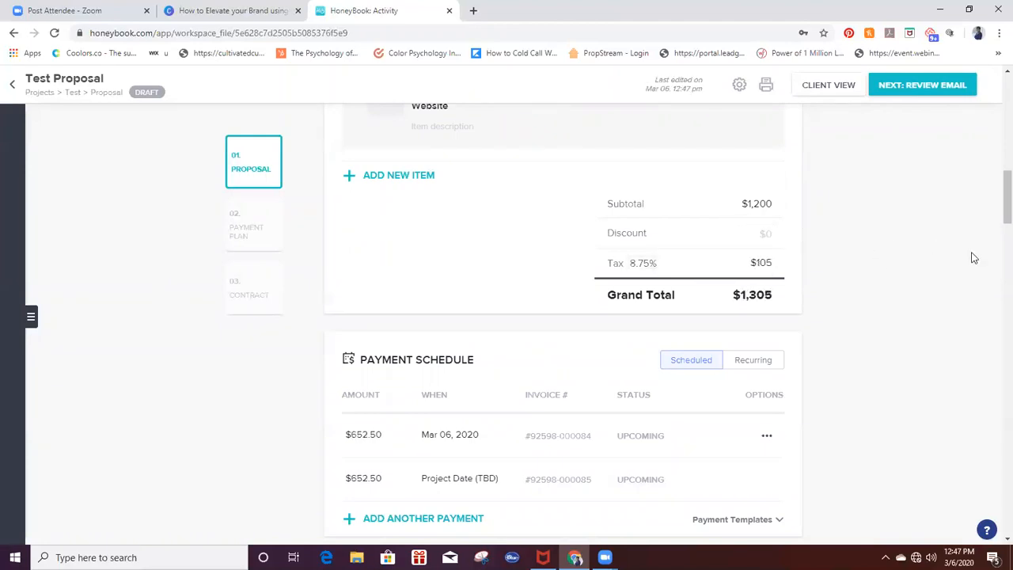
Step: Set the proposal's tax rate to 0% and save it
scroll(996, 208, down, 1)
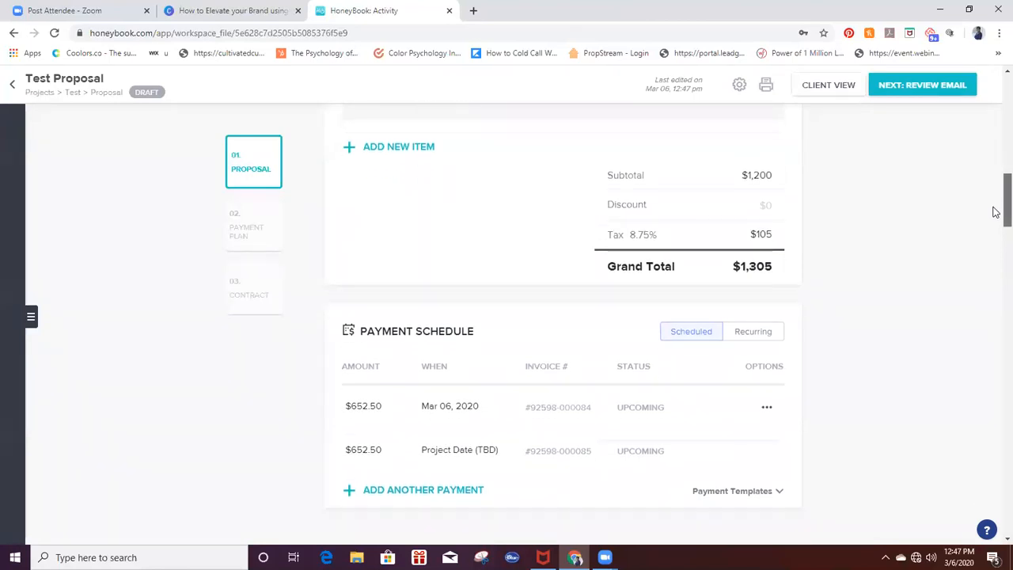
scroll(996, 214, down, 2)
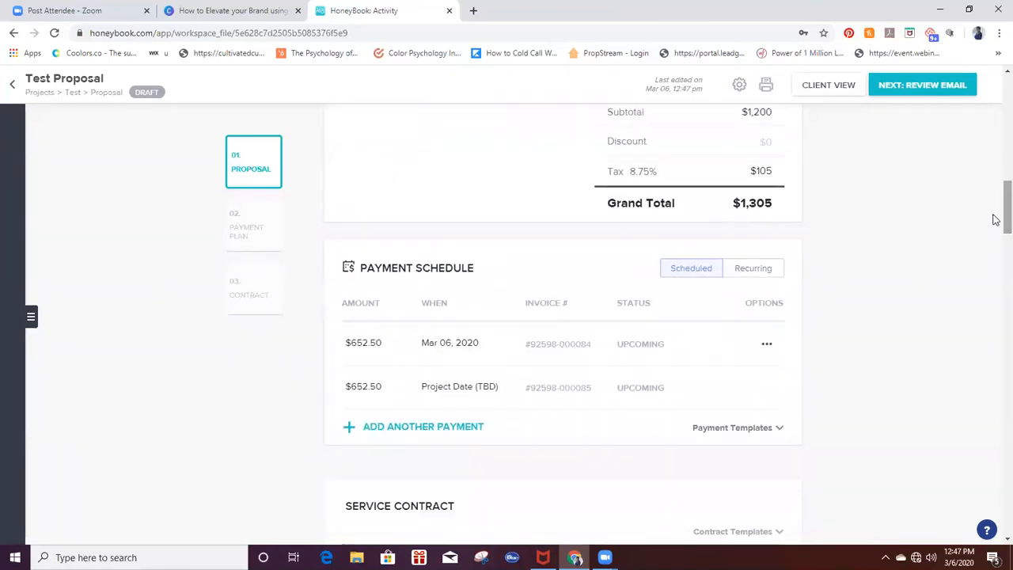
click(774, 176)
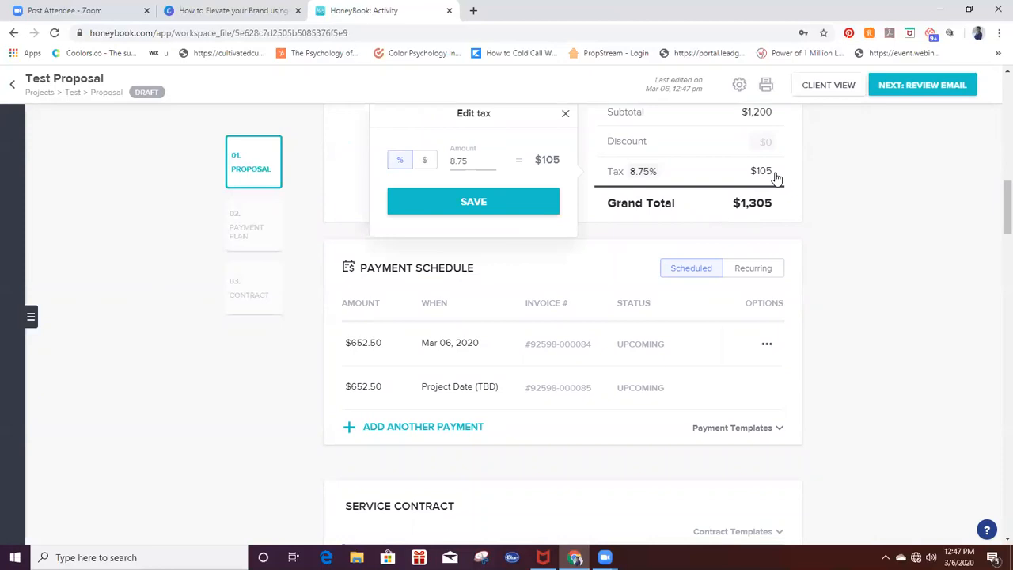
drag(486, 161, 459, 161)
key(BackSpace)
key(BackSpace)
key(BackSpace)
click(475, 204)
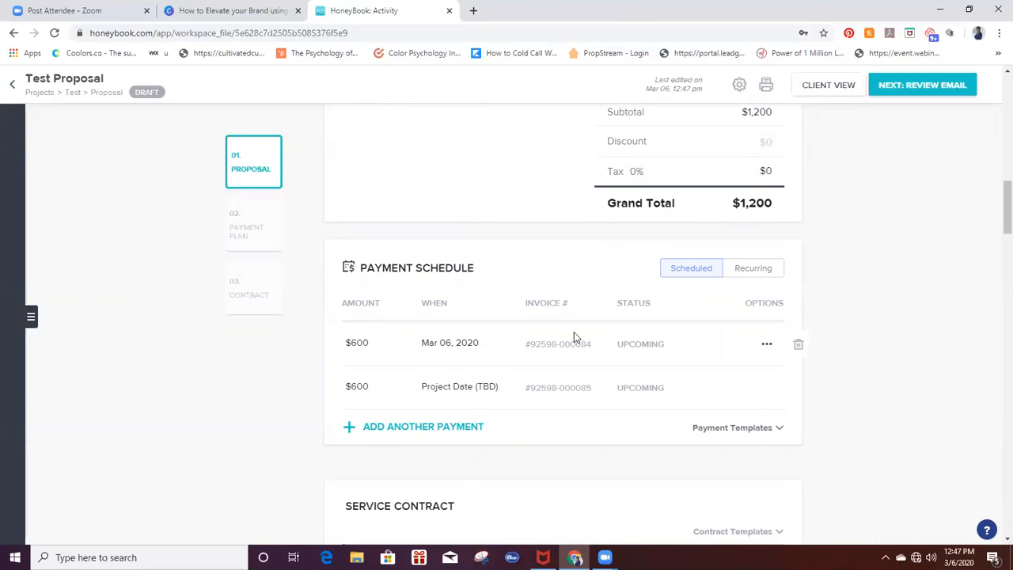
Step: Add a third payment to the payment schedule and look at the first payment's options
drag(1002, 217, 1002, 229)
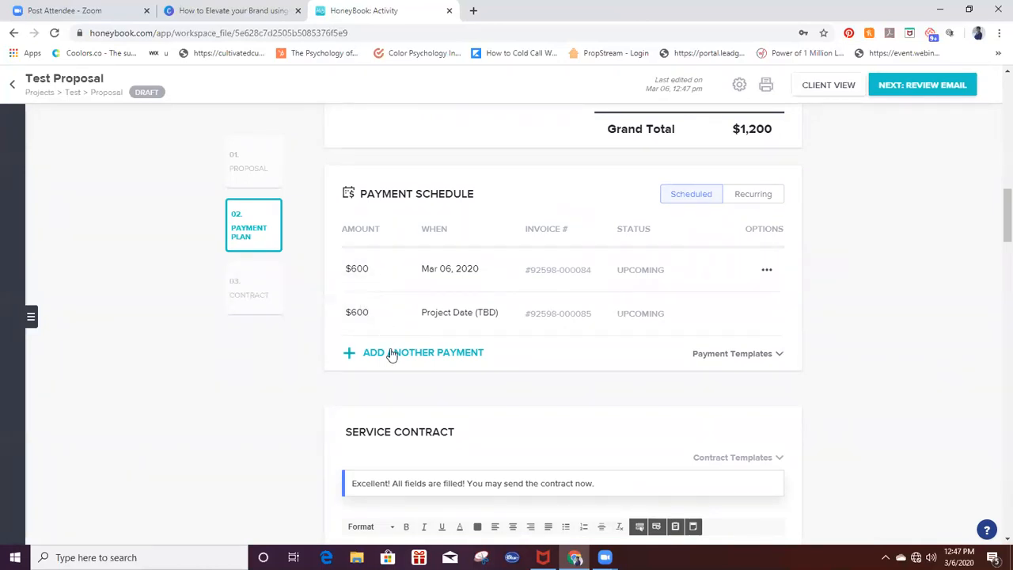
click(436, 360)
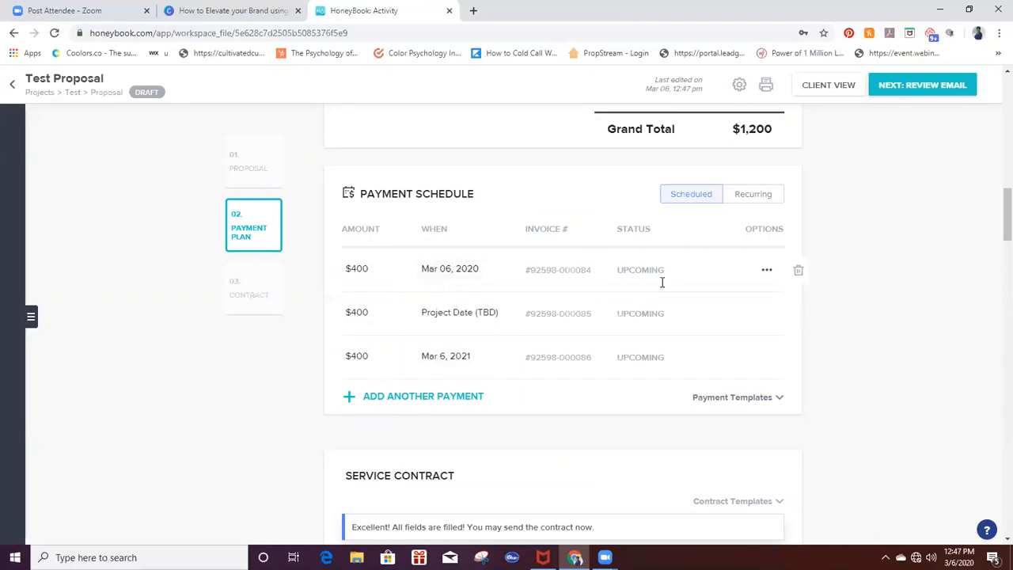
click(765, 272)
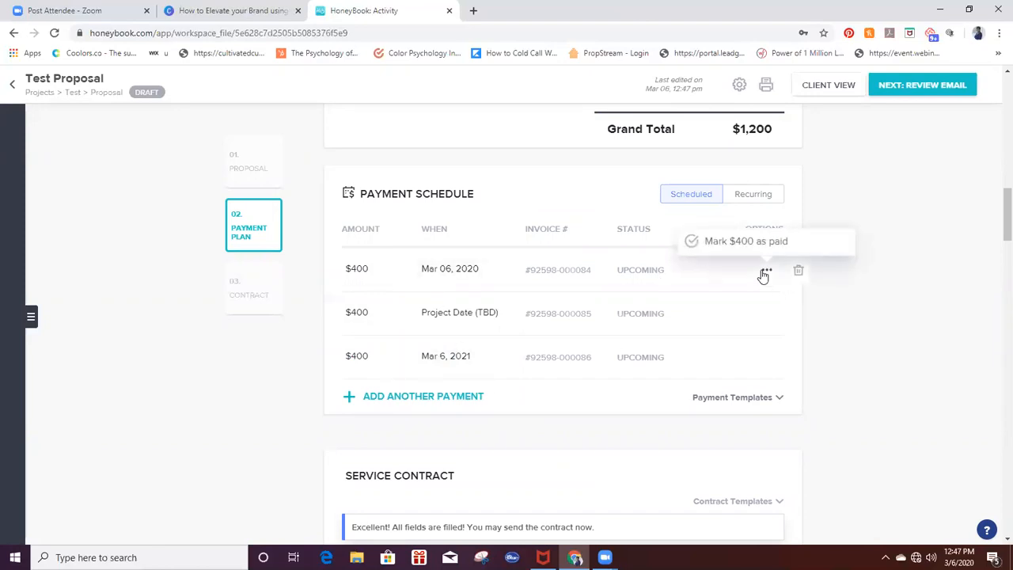
Step: Try a custom due date of 1 month before the project date for the first payment
click(437, 274)
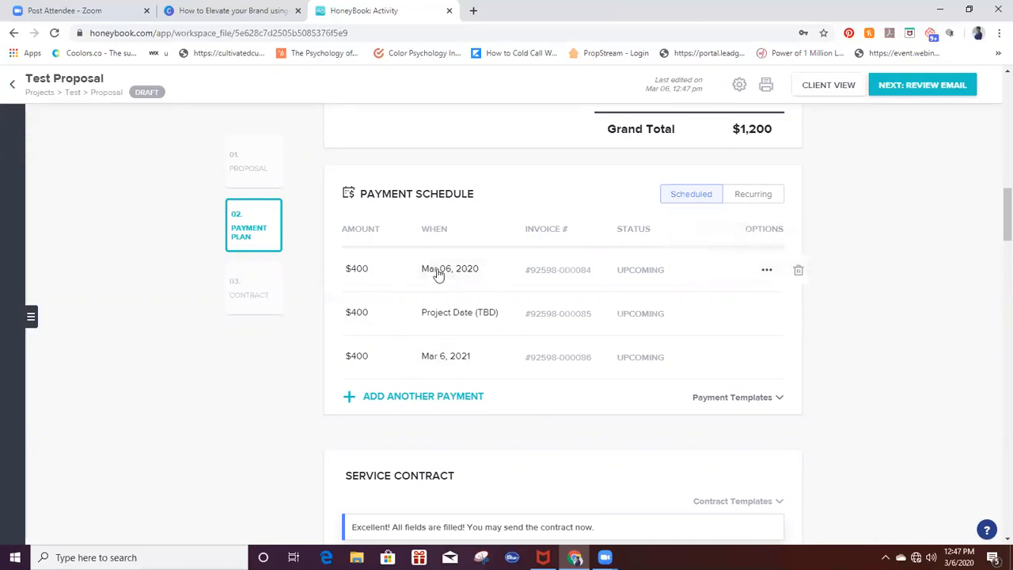
click(438, 274)
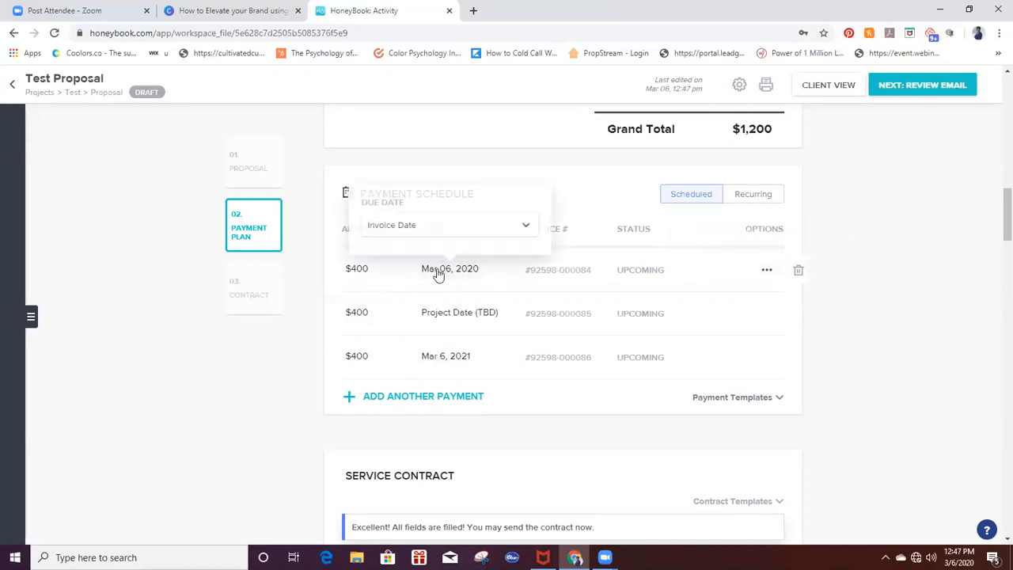
click(430, 226)
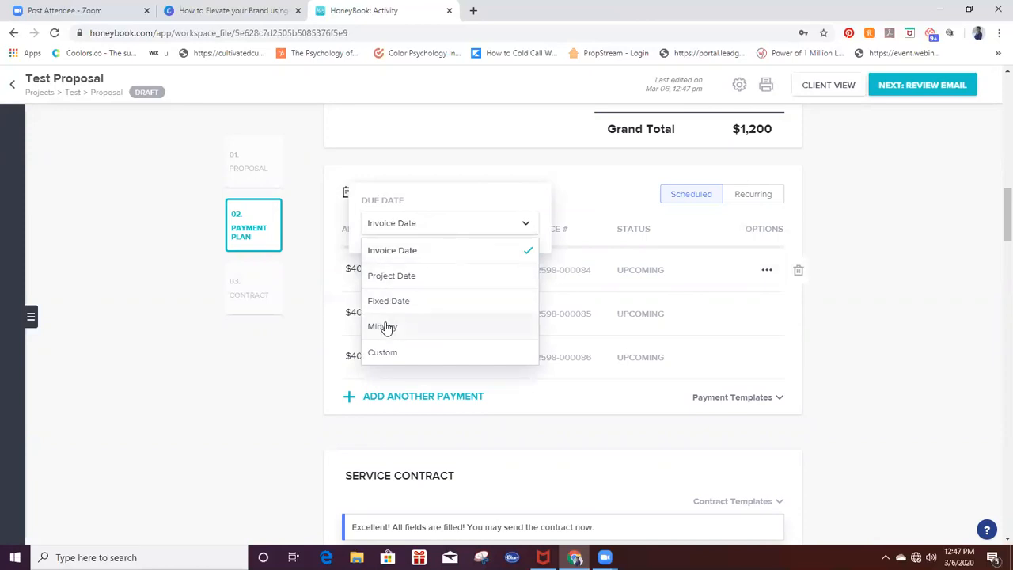
click(387, 353)
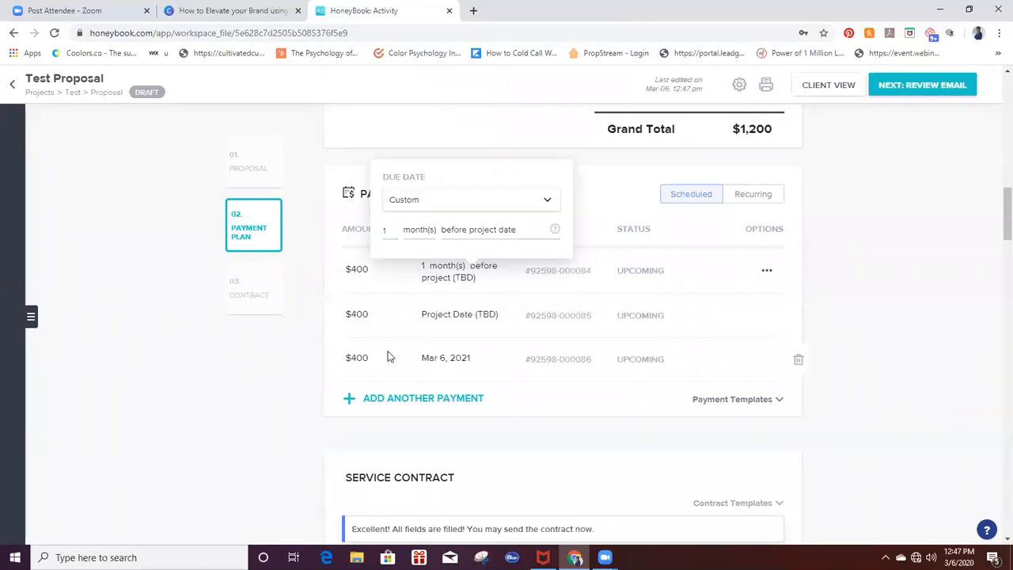
Step: Give the first payment a fixed due date of Apr 1, 2020
click(425, 206)
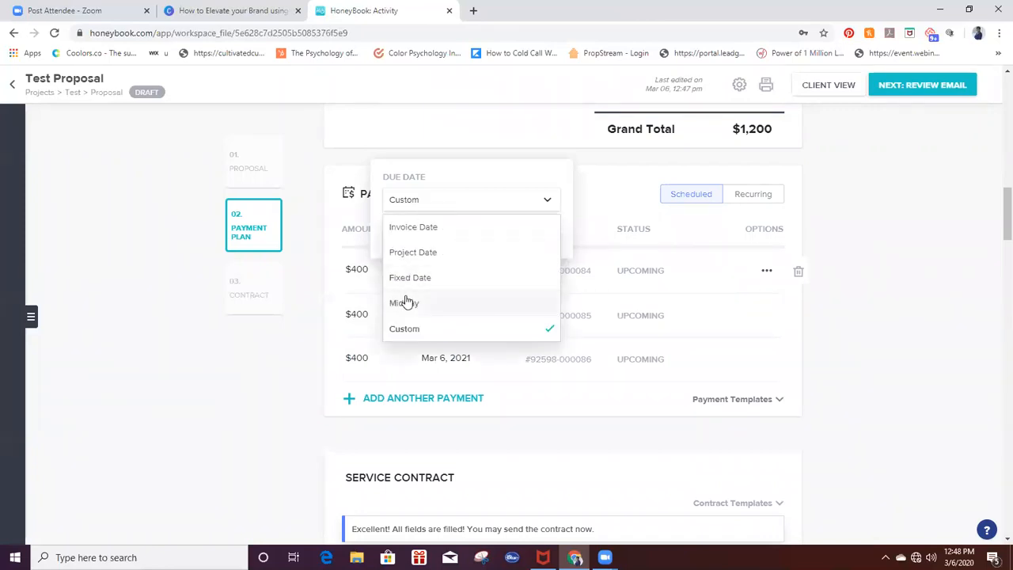
click(401, 278)
click(424, 228)
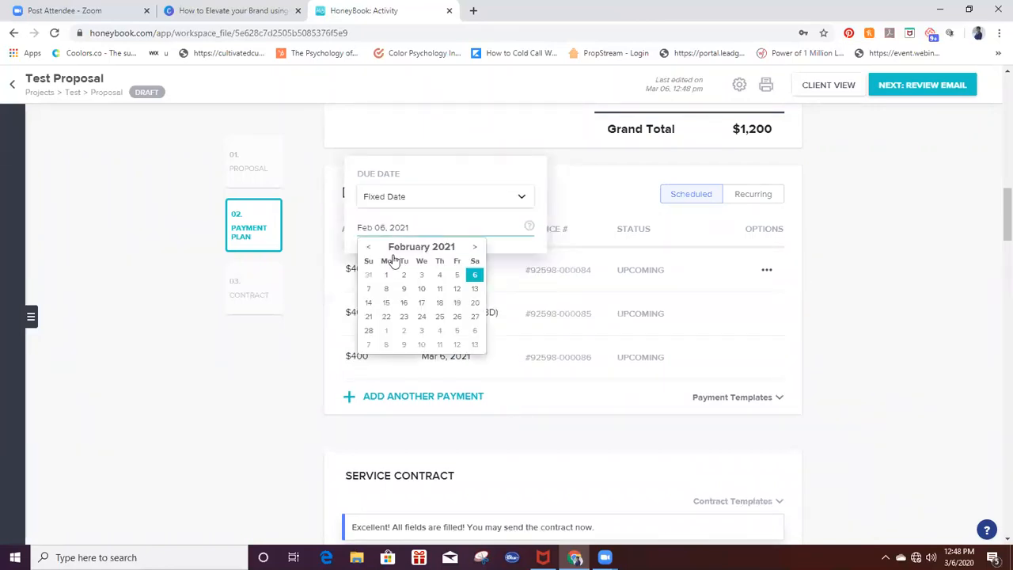
click(368, 247)
click(368, 247)
click(368, 247)
click(368, 247)
click(368, 247)
click(368, 247)
click(368, 247)
click(368, 247)
click(368, 247)
click(368, 246)
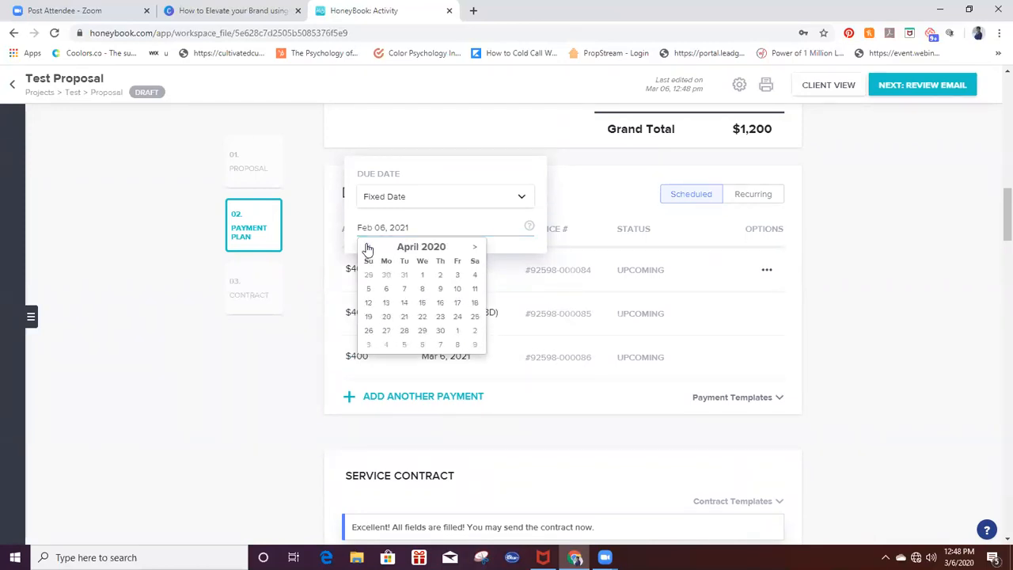
click(422, 277)
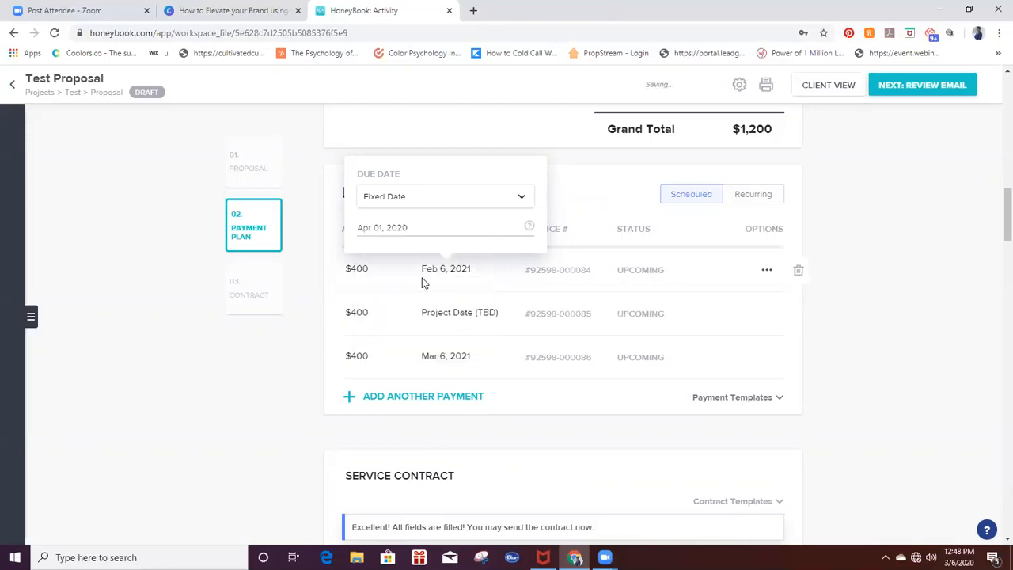
click(538, 286)
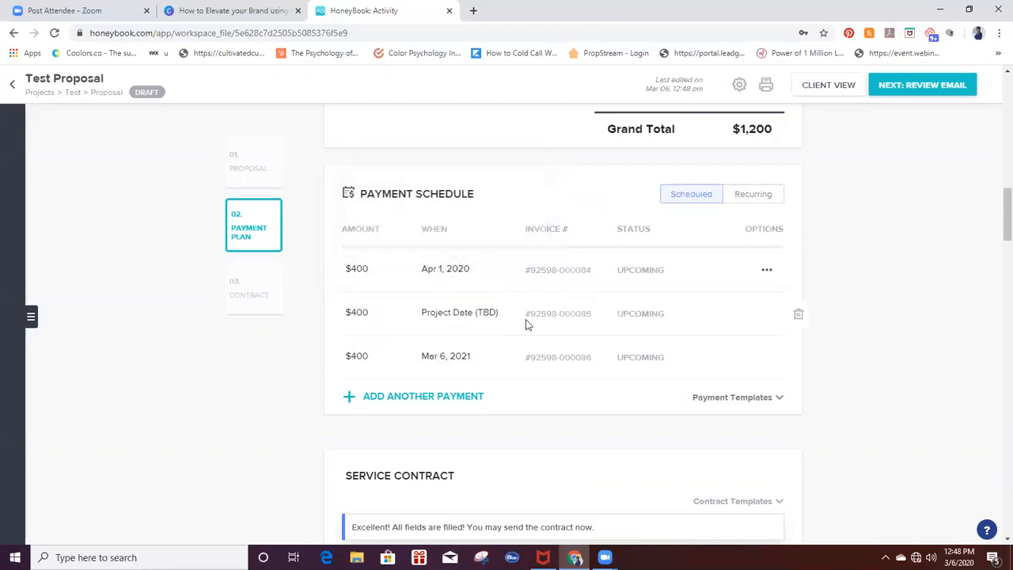
Step: Set the first payment to a custom amount of $200
click(357, 271)
click(308, 194)
click(268, 225)
triple_click(265, 225)
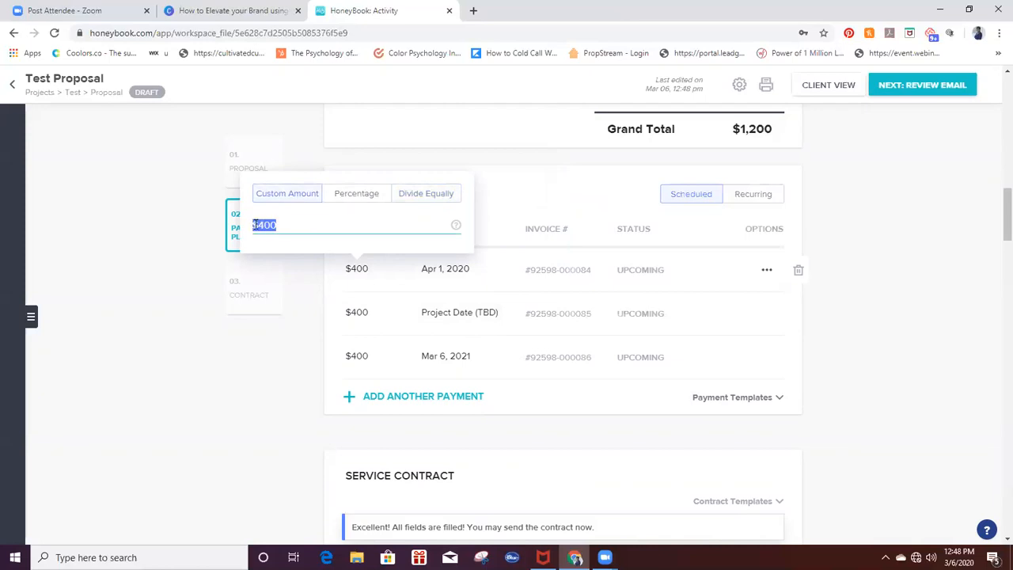
text(200)
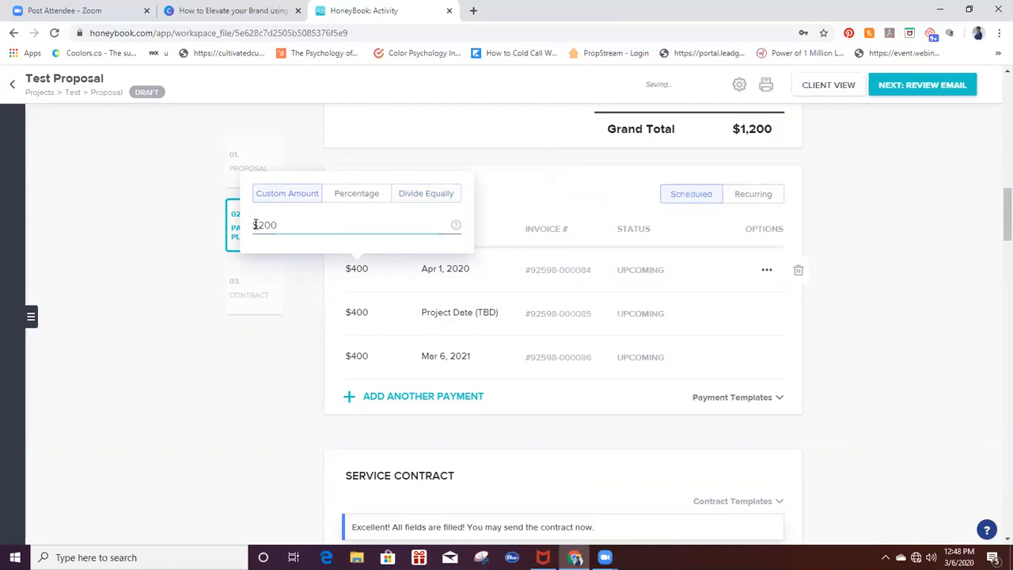
click(245, 377)
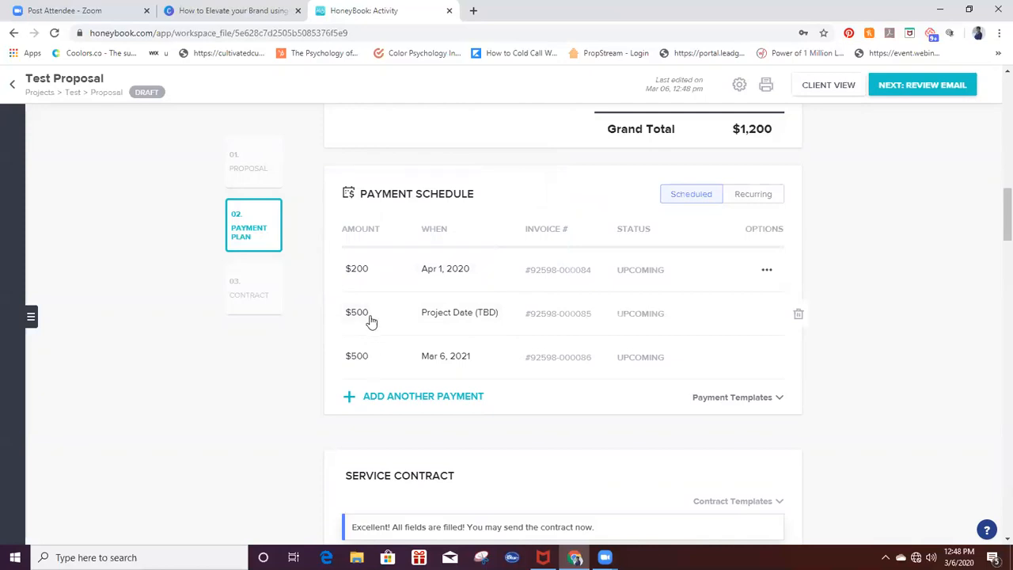
Step: Give the second payment a fixed due date of May 1, 2020
click(443, 314)
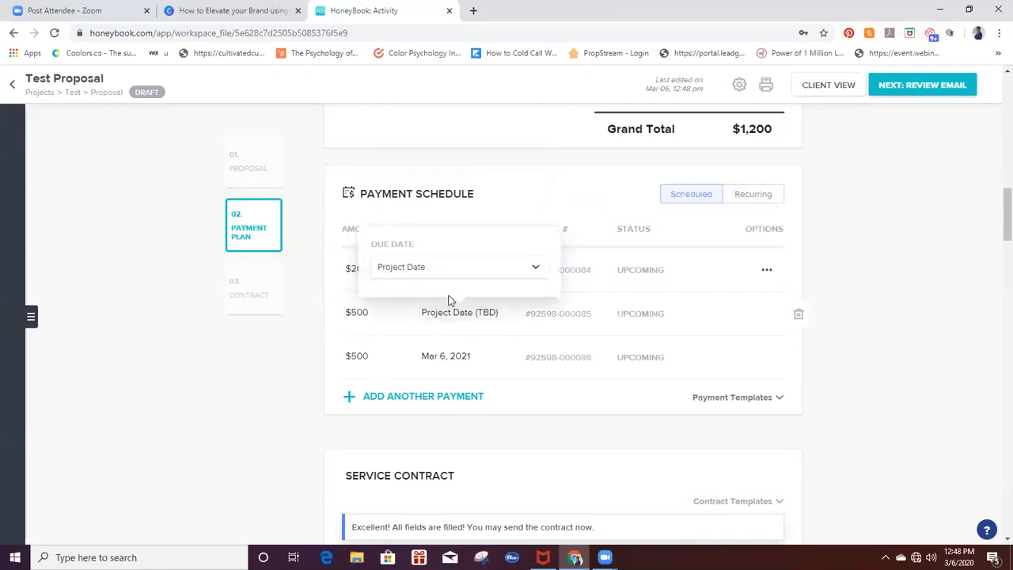
click(413, 269)
click(400, 345)
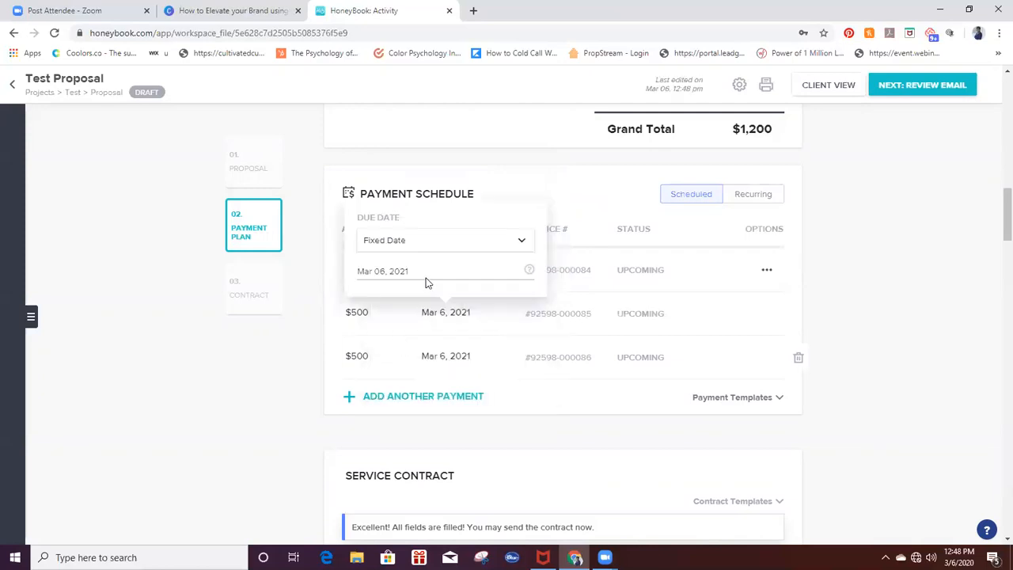
click(501, 273)
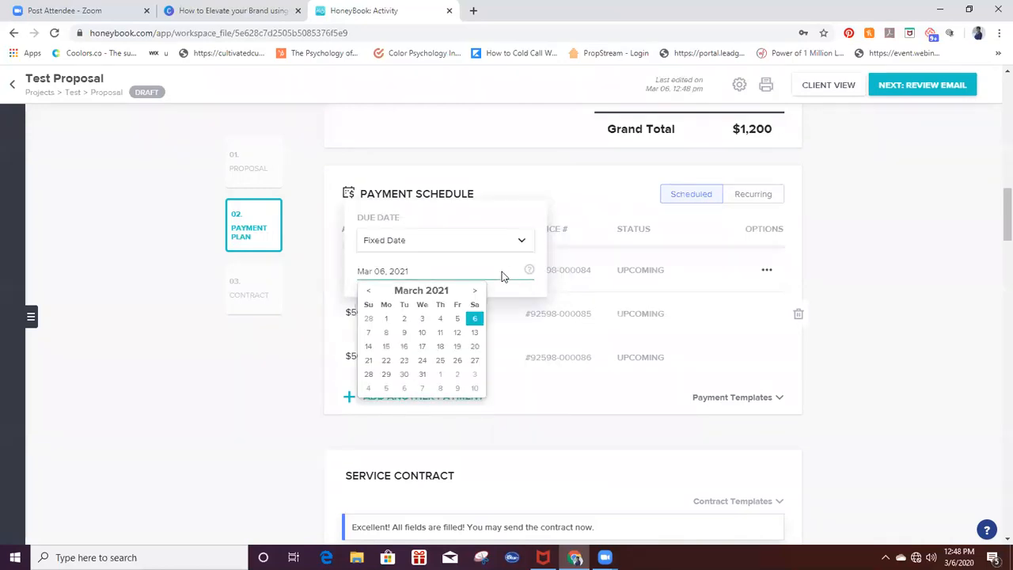
click(367, 291)
click(367, 292)
click(367, 292)
click(367, 291)
click(368, 291)
click(367, 292)
click(367, 291)
click(367, 291)
click(367, 291)
click(367, 292)
click(367, 292)
click(474, 291)
click(457, 319)
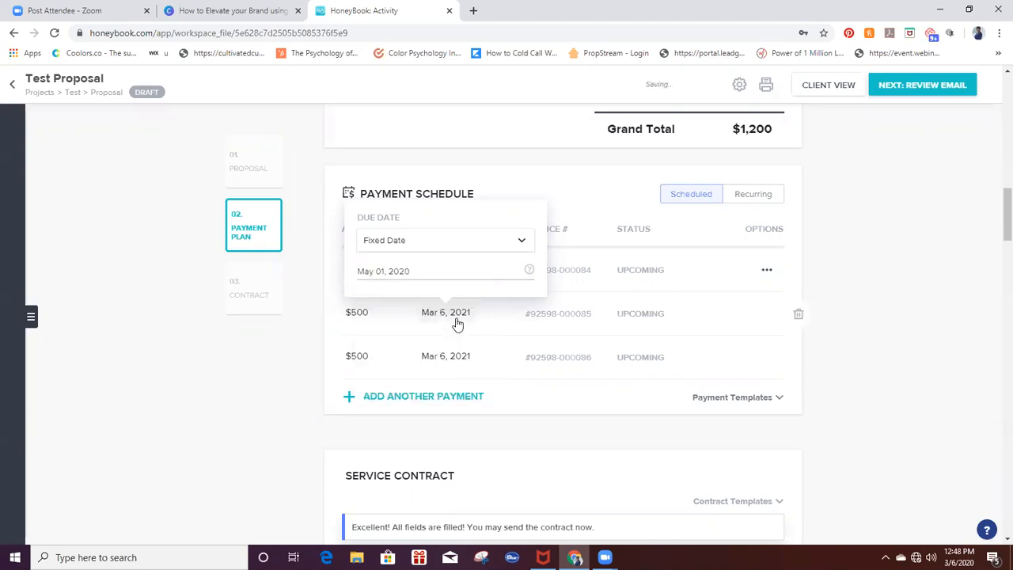
Step: Set the third payment's fixed due date to Jun 1, 2020
click(443, 352)
click(453, 360)
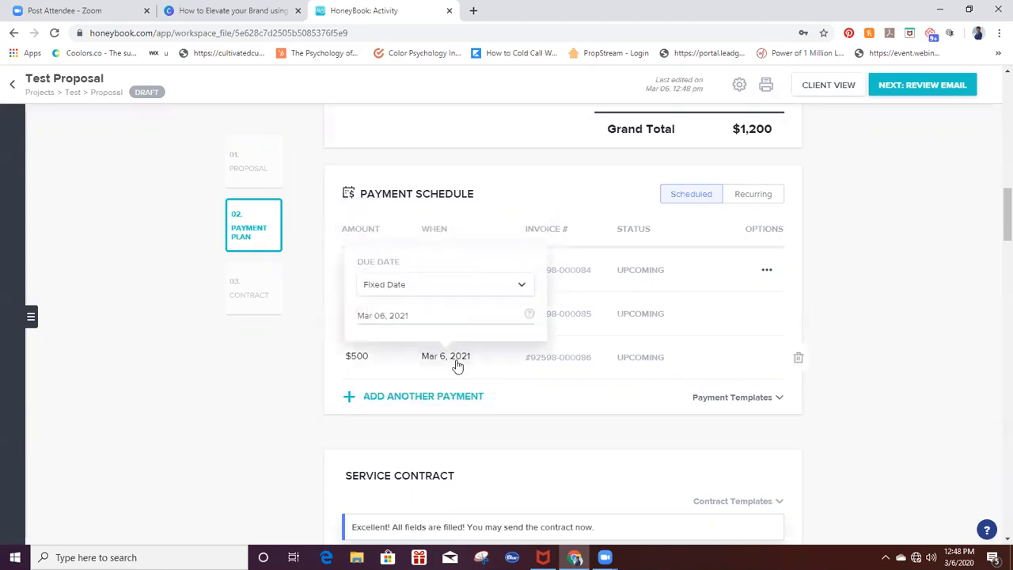
click(428, 321)
click(369, 334)
click(369, 334)
click(369, 334)
click(369, 334)
click(369, 334)
click(368, 334)
click(369, 334)
click(368, 334)
click(369, 334)
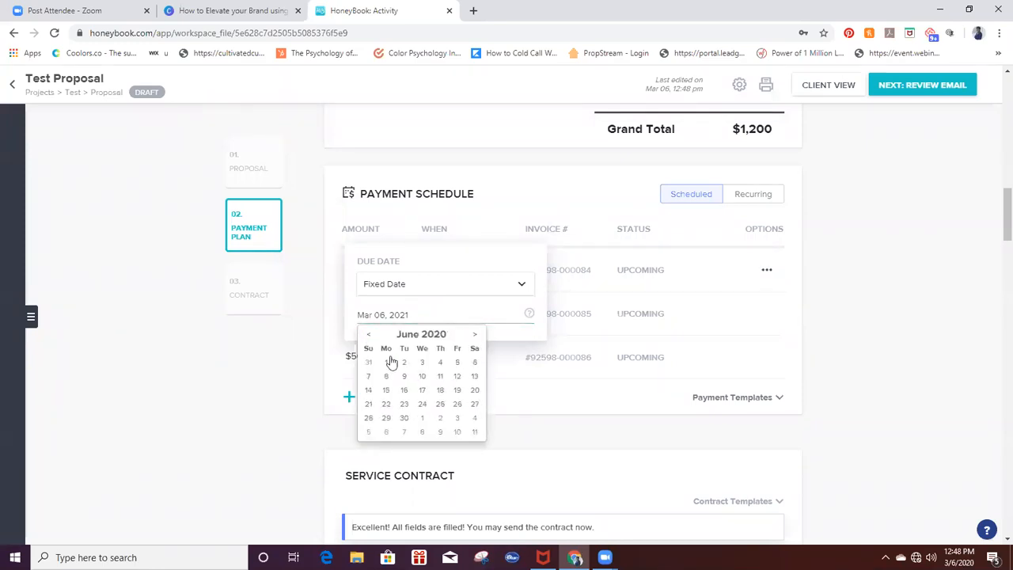
click(386, 361)
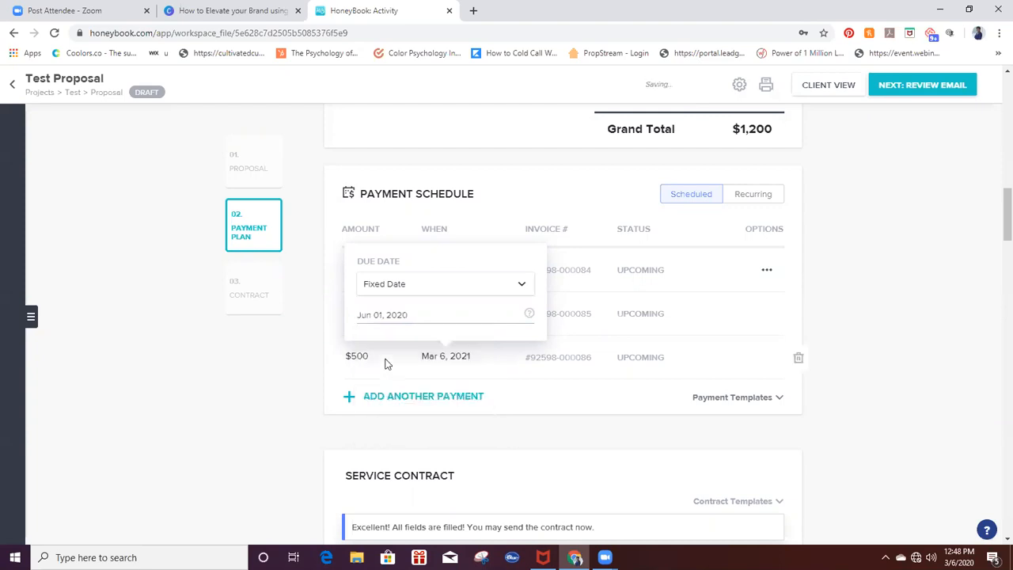
click(264, 418)
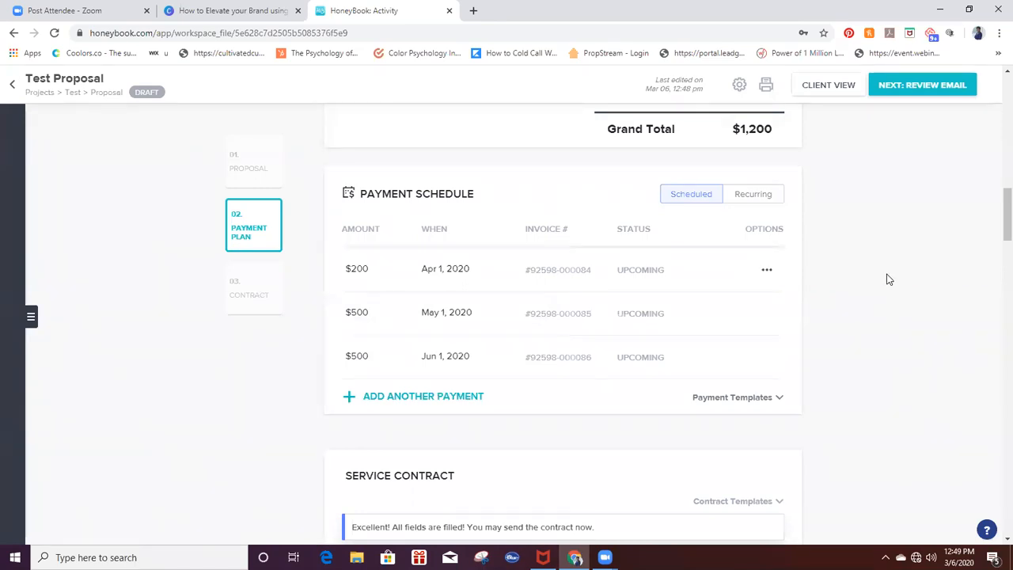
Step: Mark the first $200 payment as paid by another method, Paypal, with Mar 6, 2020 as the paid date
click(768, 274)
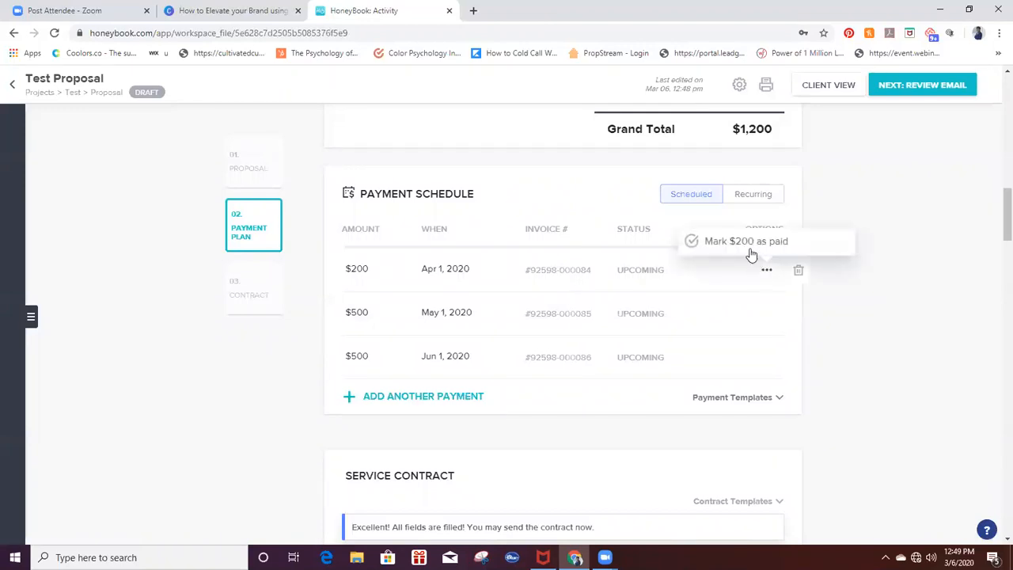
click(747, 244)
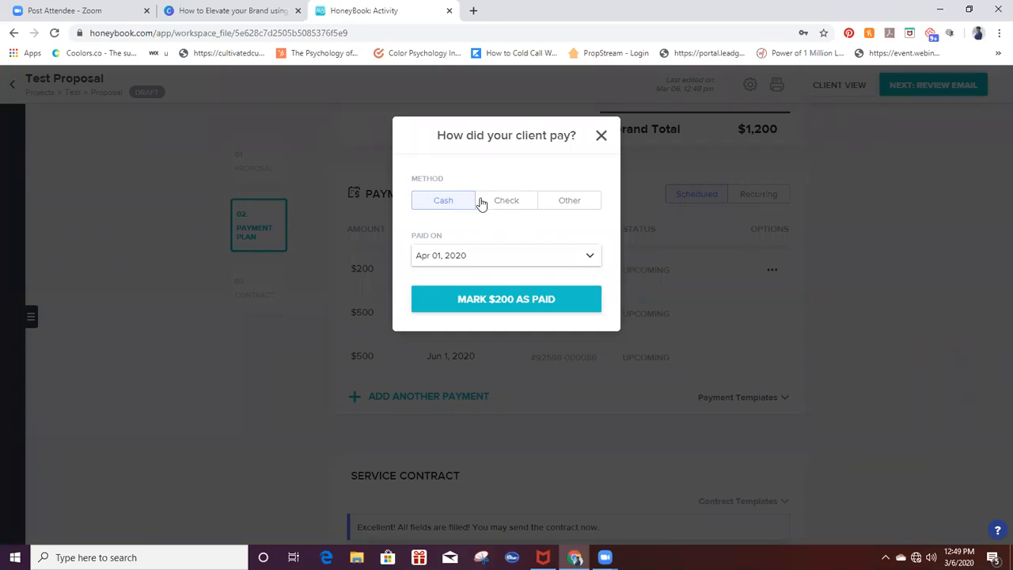
click(554, 202)
click(456, 236)
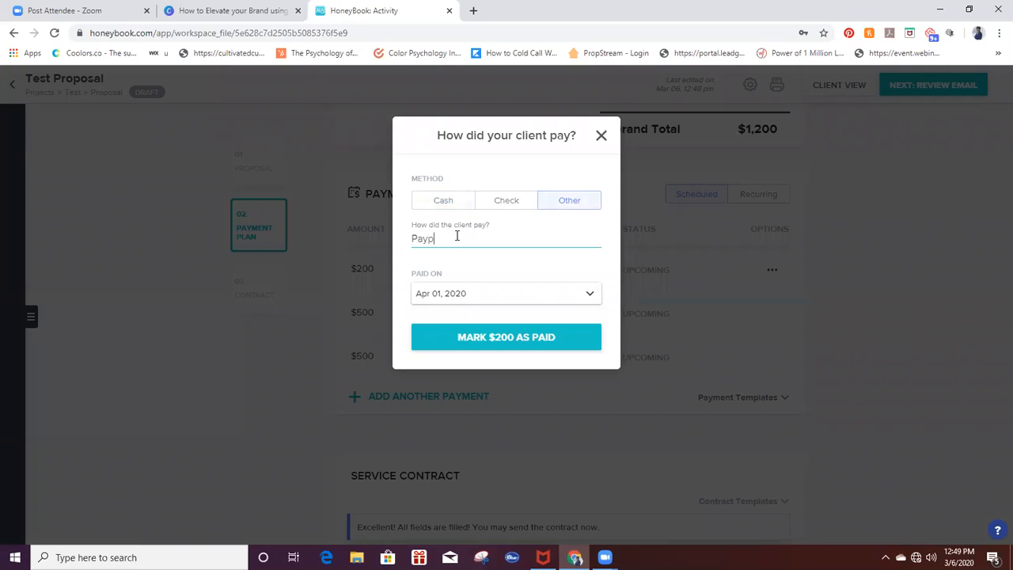
click(452, 295)
click(419, 318)
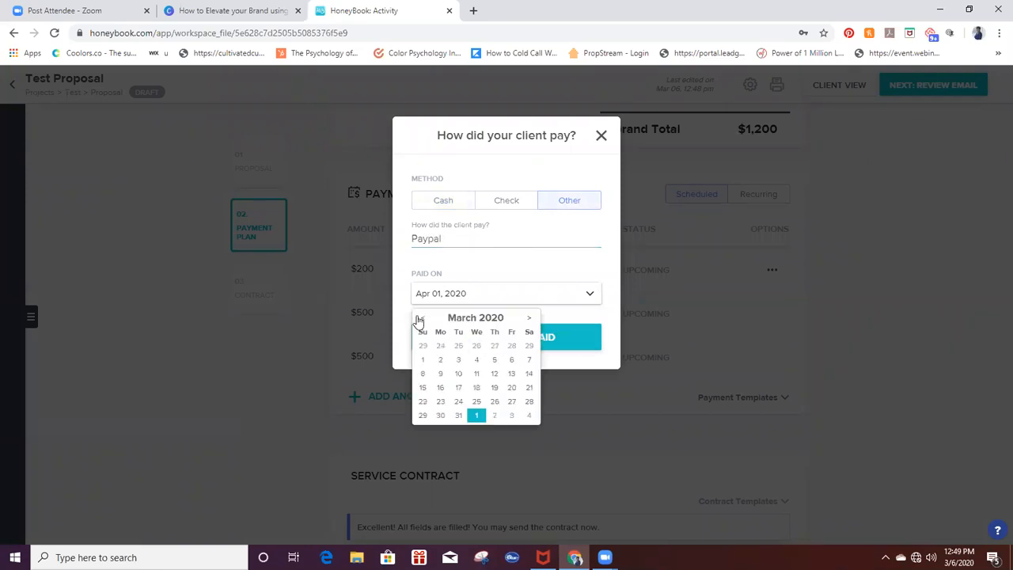
click(510, 361)
click(507, 345)
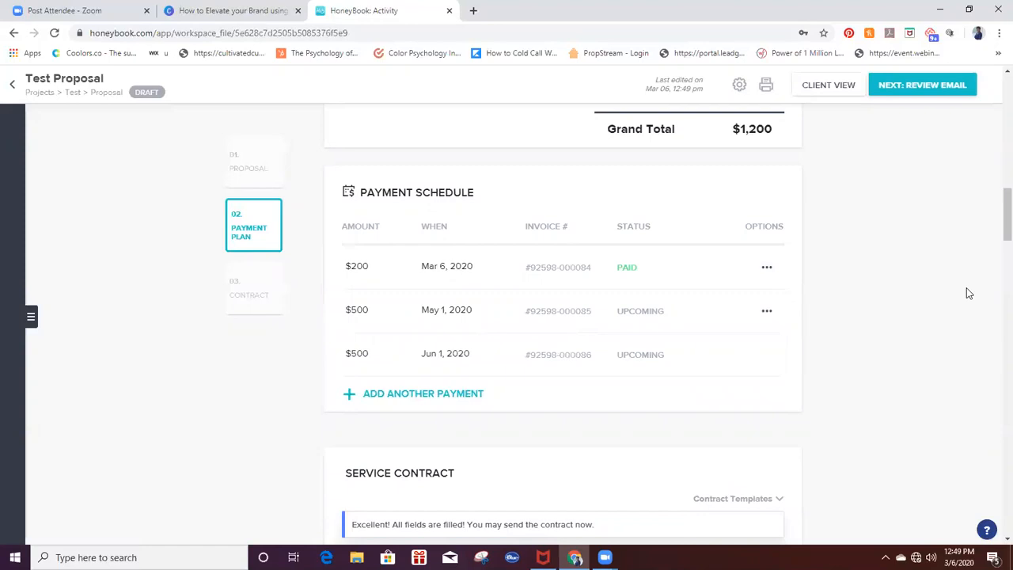
Step: Examine the Agreement Date field's name, value and client editing options in the service contract, leaving the field unchanged
scroll(996, 234, down, 2)
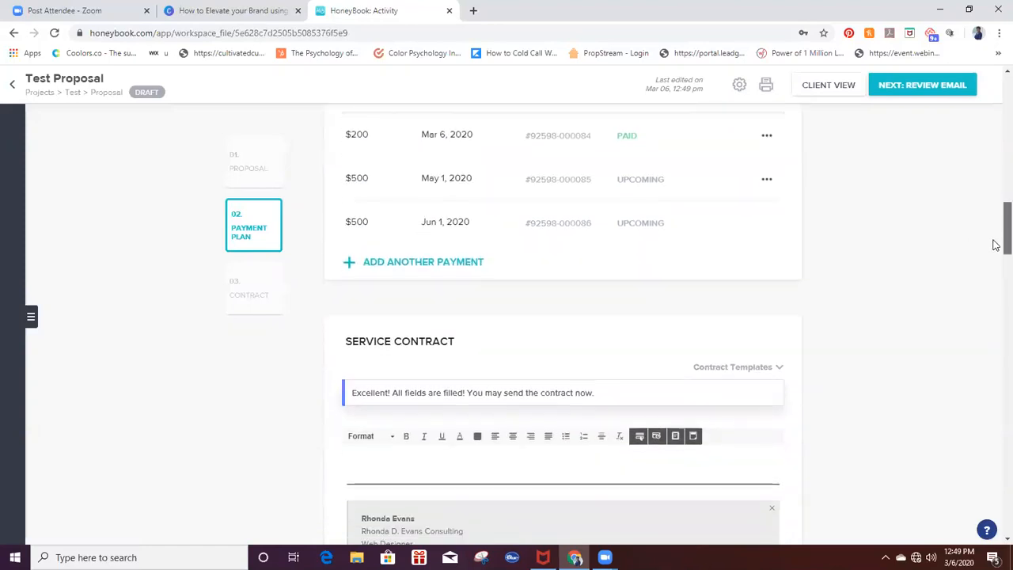
scroll(996, 253, down, 2)
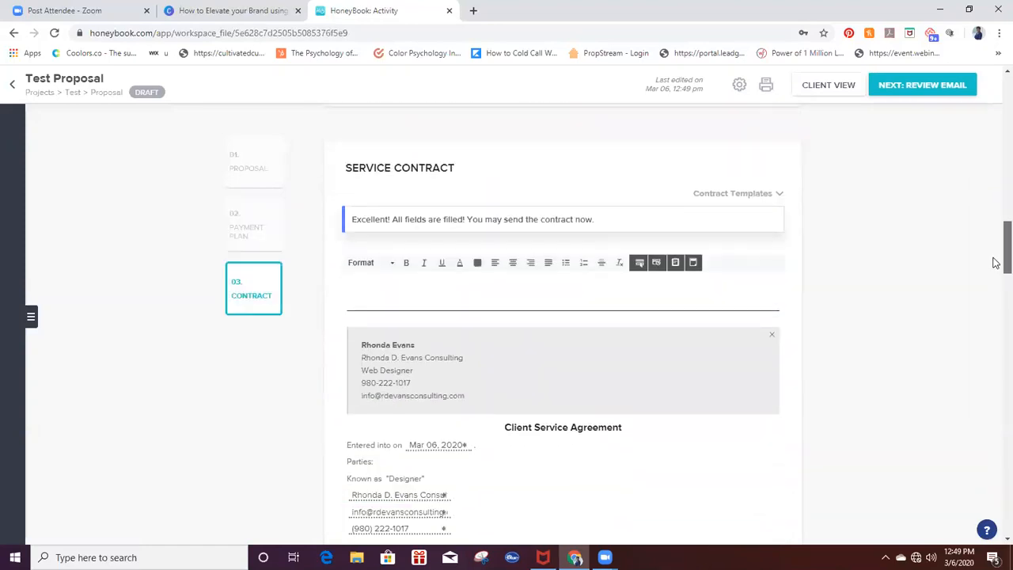
scroll(995, 269, down, 3)
mouse_move(995, 287)
mouse_down()
mouse_move(996, 296)
mouse_move(996, 288)
mouse_up()
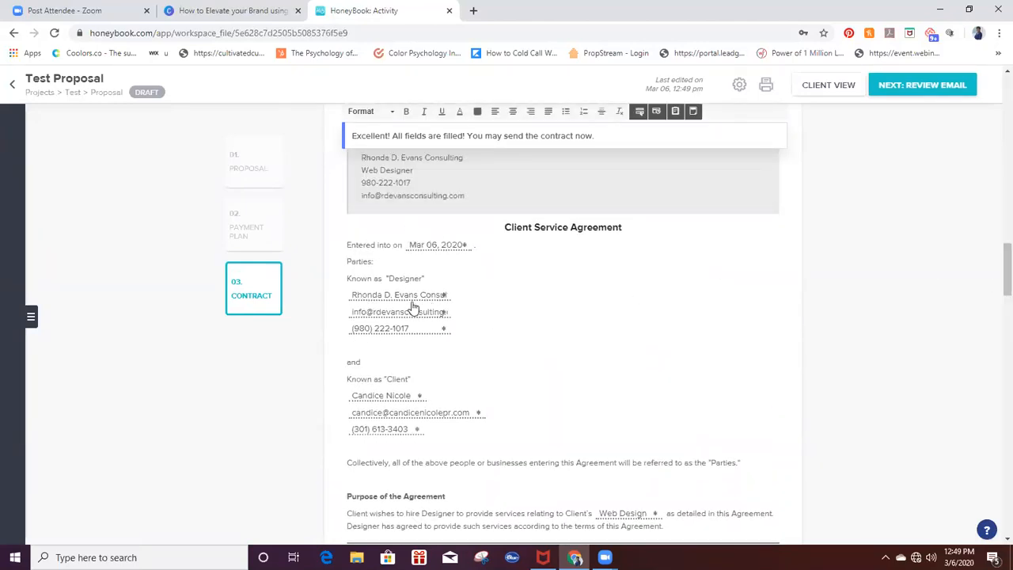
click(427, 247)
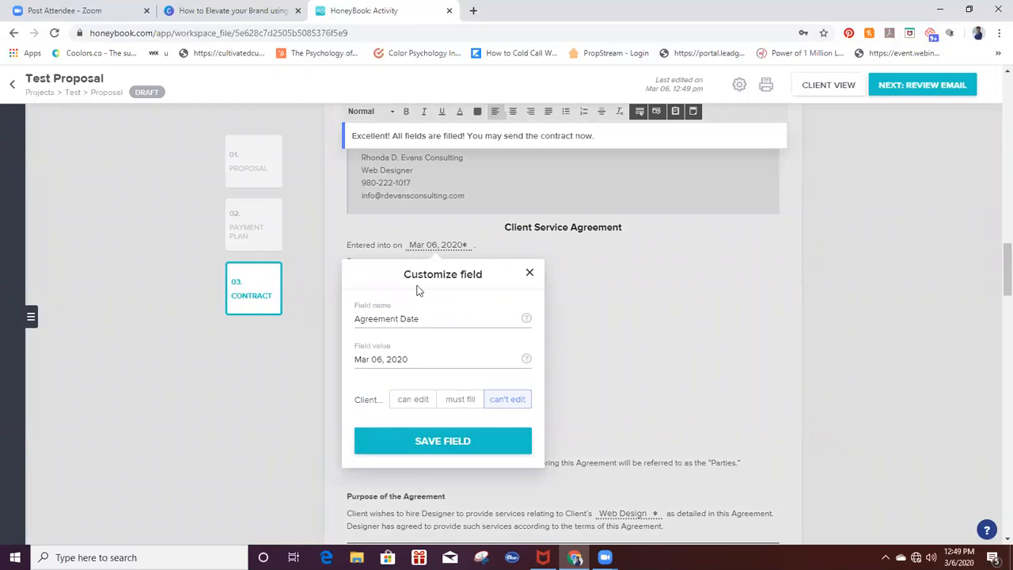
click(385, 318)
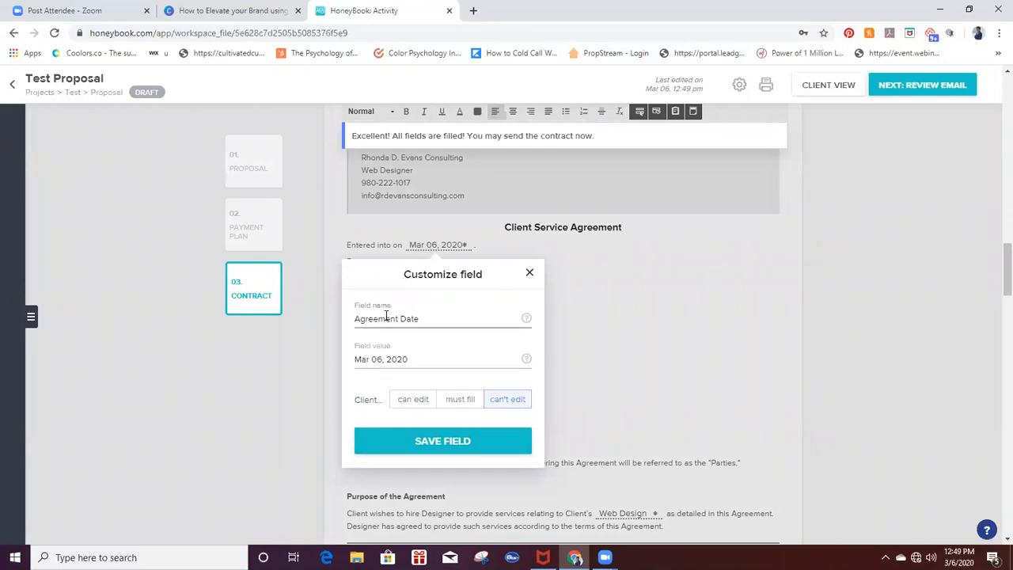
click(391, 360)
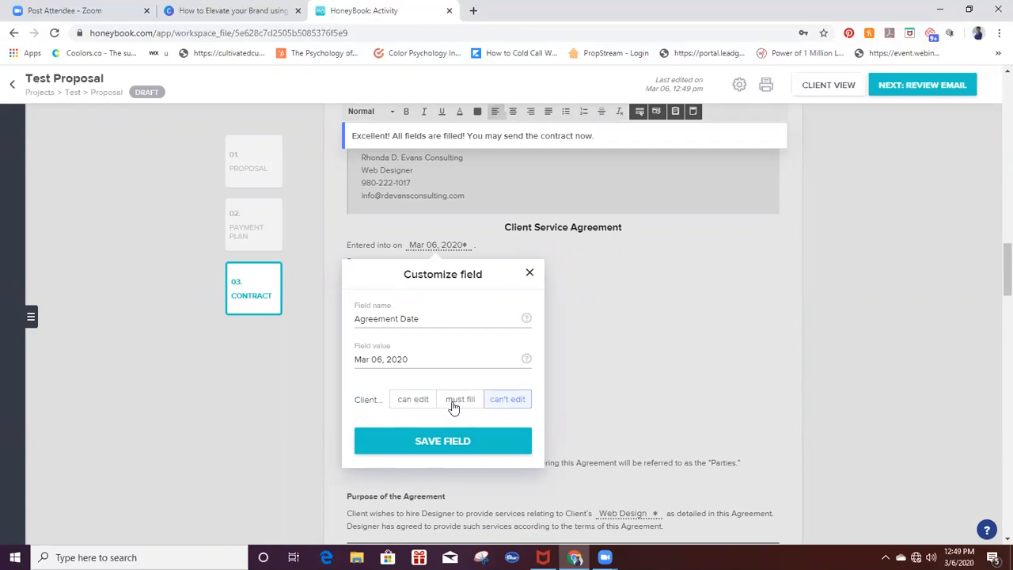
click(529, 273)
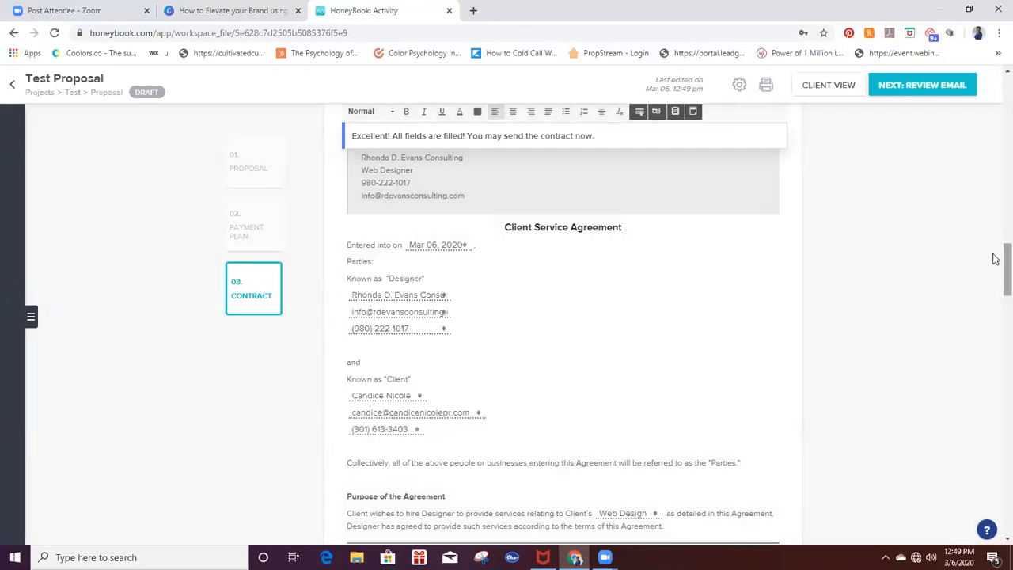
Step: Review the service contract's terms from the client details through services, fees and liability down to the signature lines
scroll(996, 269, down, 1)
scroll(996, 269, down, 5)
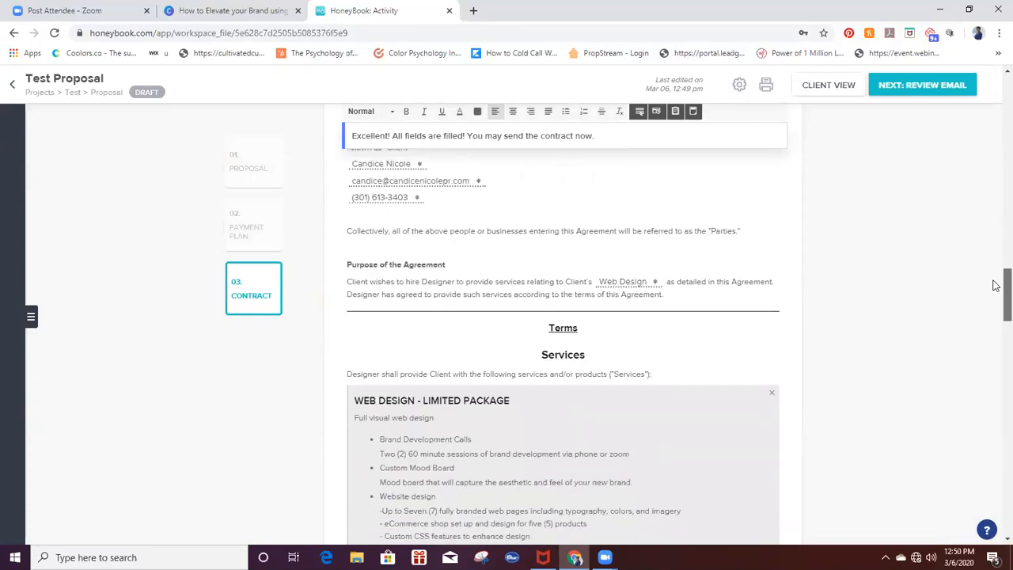
scroll(995, 294, down, 2)
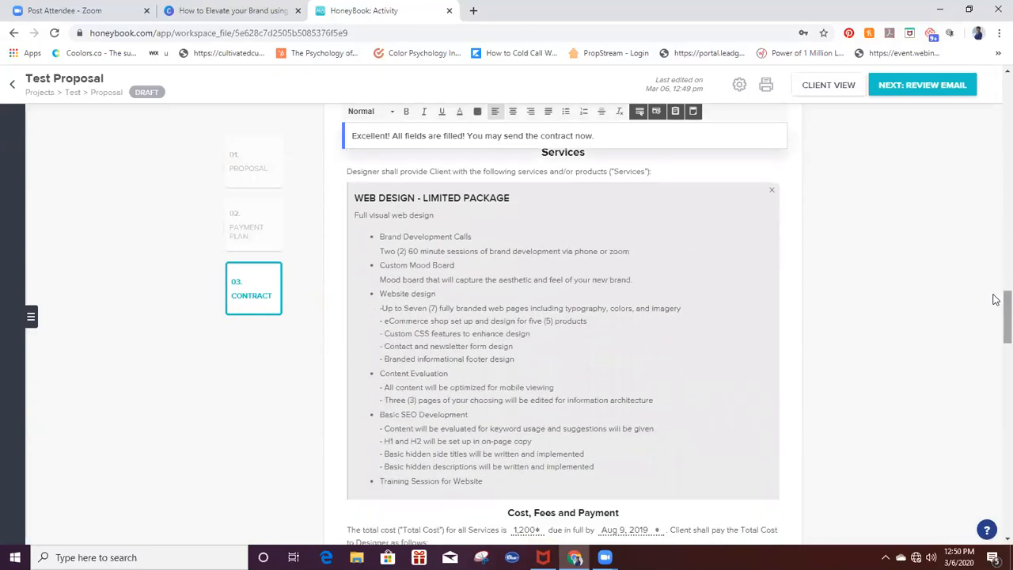
scroll(996, 317, down, 5)
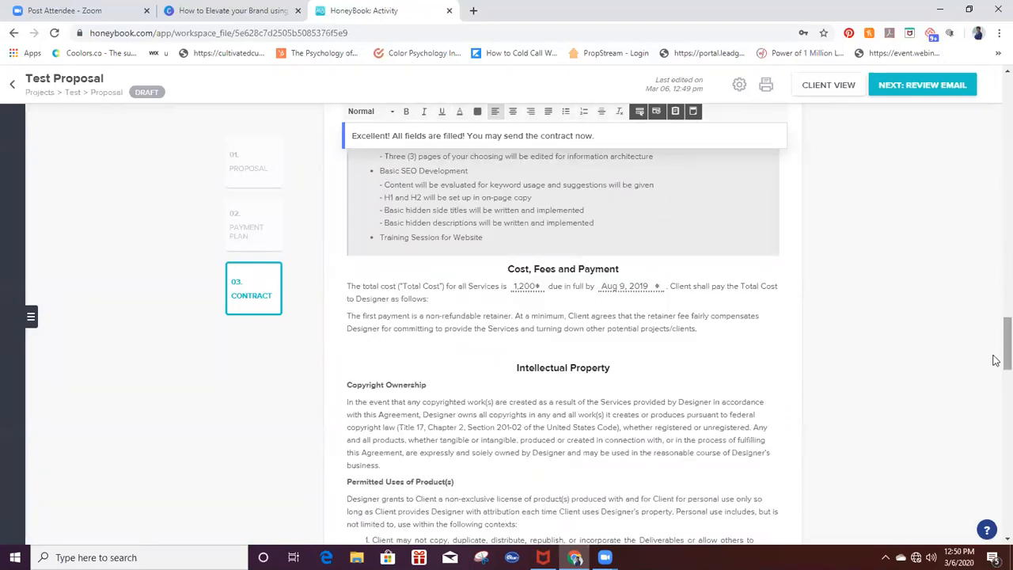
scroll(996, 354, down, 3)
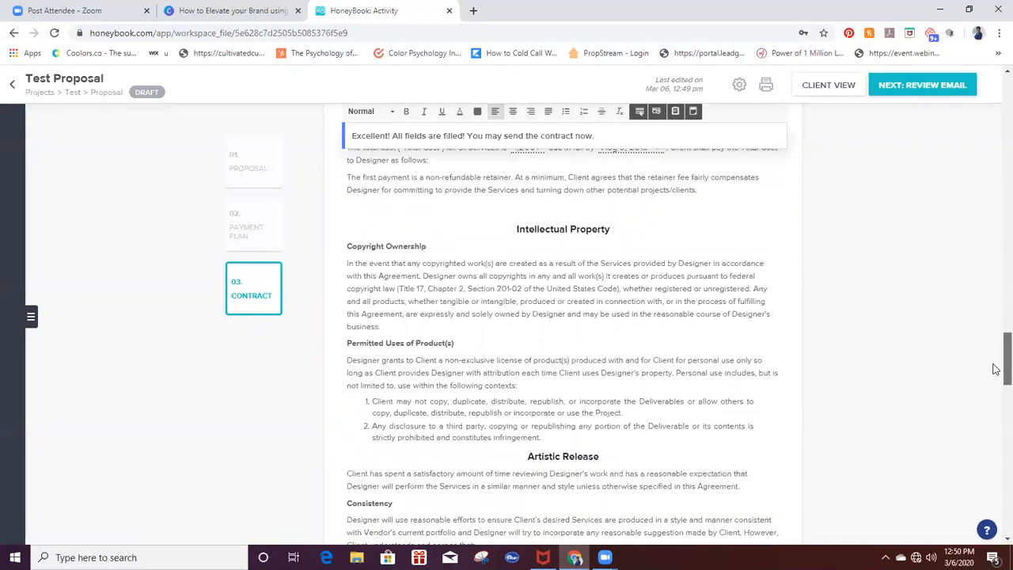
scroll(995, 373, down, 4)
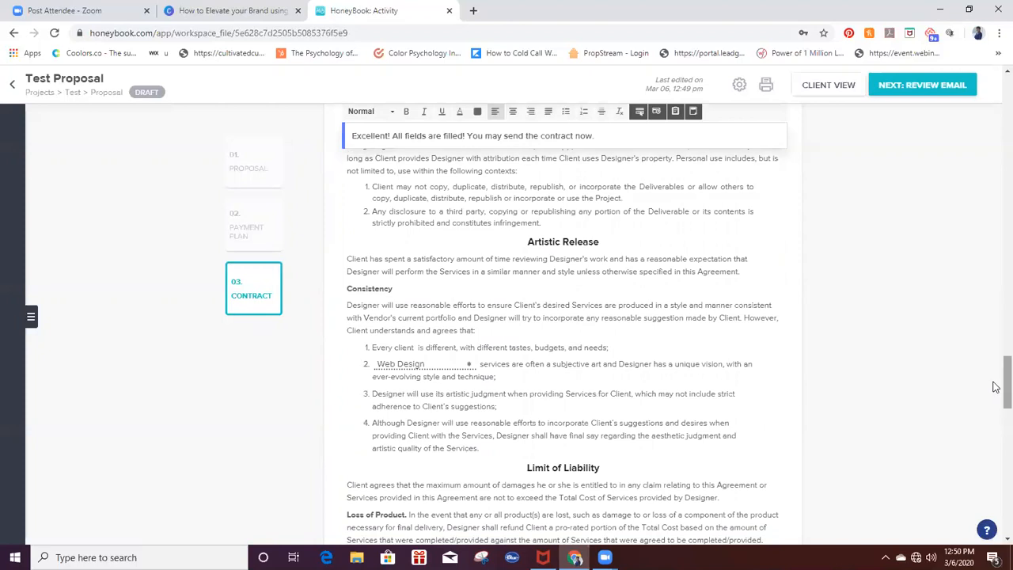
scroll(995, 396, down, 5)
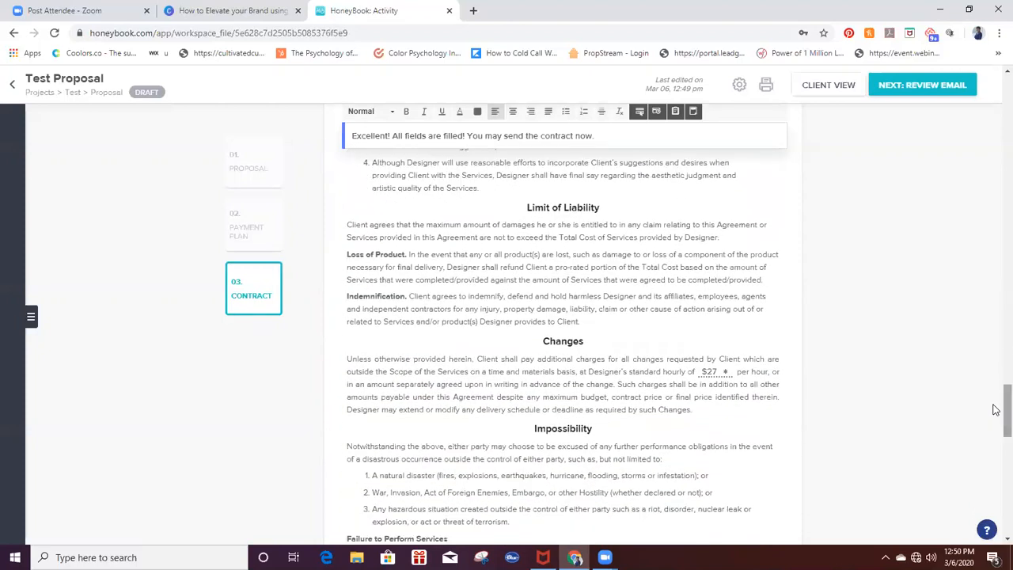
scroll(996, 412, down, 1)
scroll(995, 428, down, 5)
scroll(996, 459, down, 6)
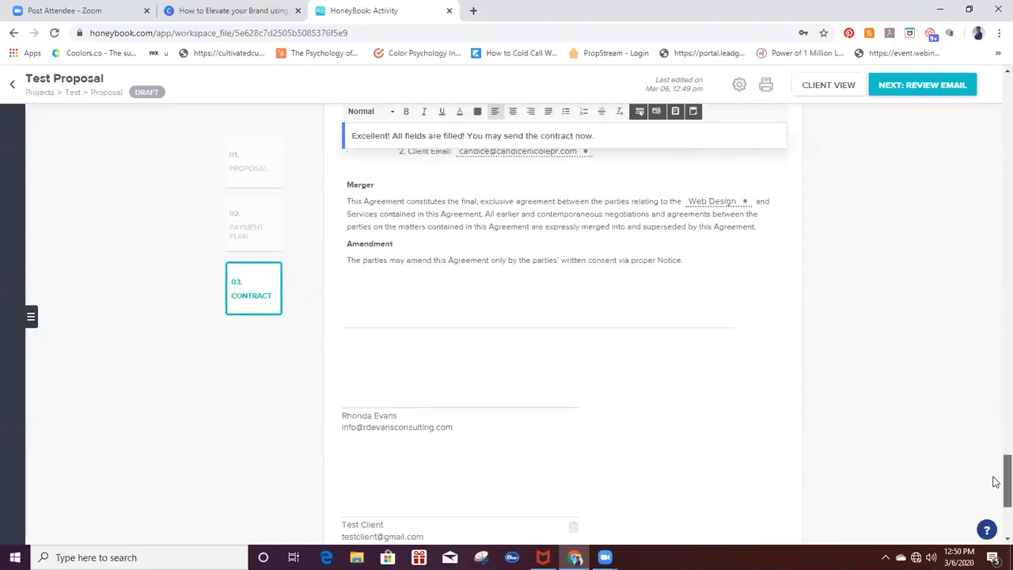
scroll(996, 481, down, 2)
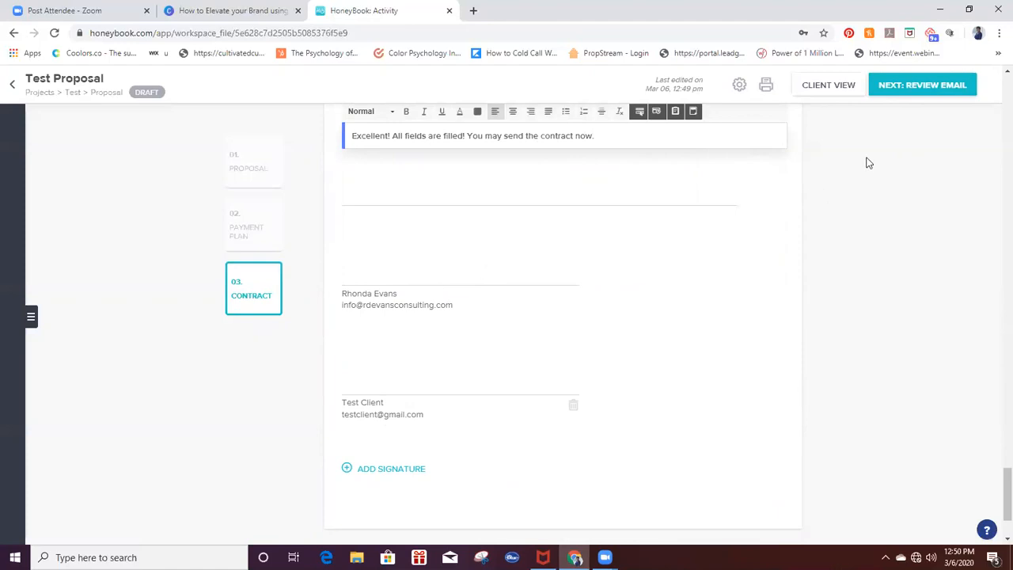
Step: Enable vendor recommendations after booking in the proposal email, attach The Bawsy Brand as graphic design vendor, and send it to the client
click(908, 89)
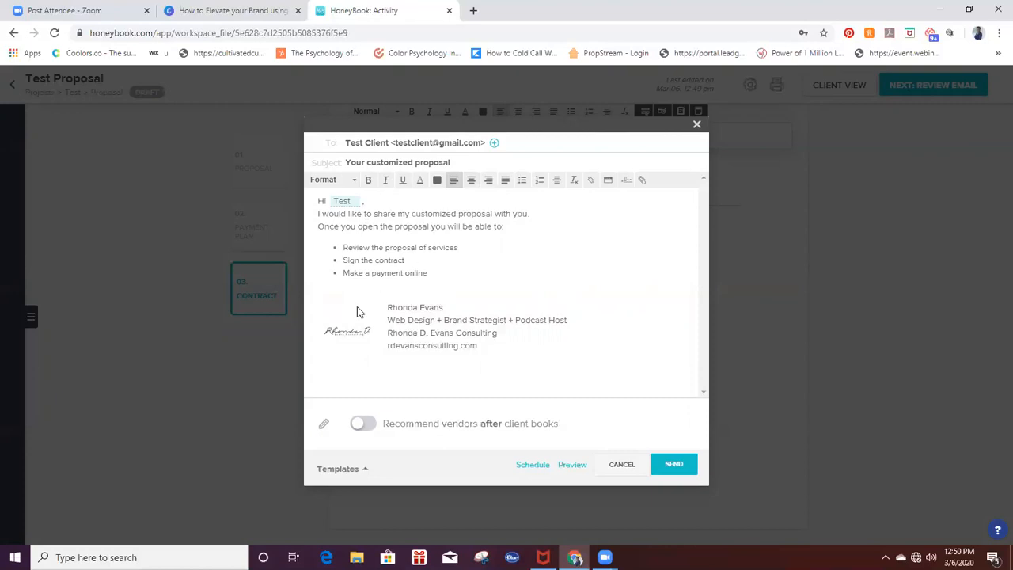
click(366, 428)
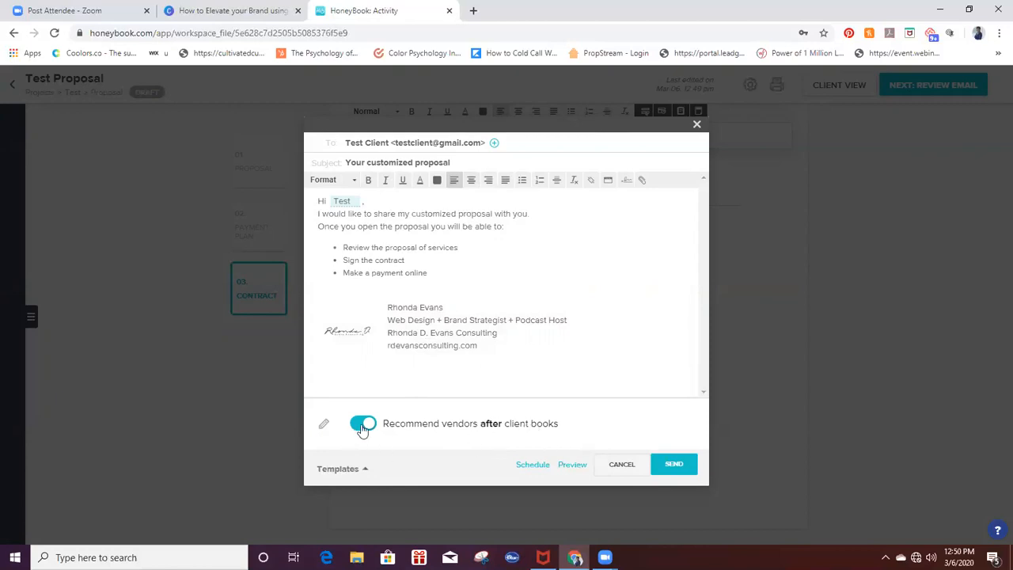
click(324, 425)
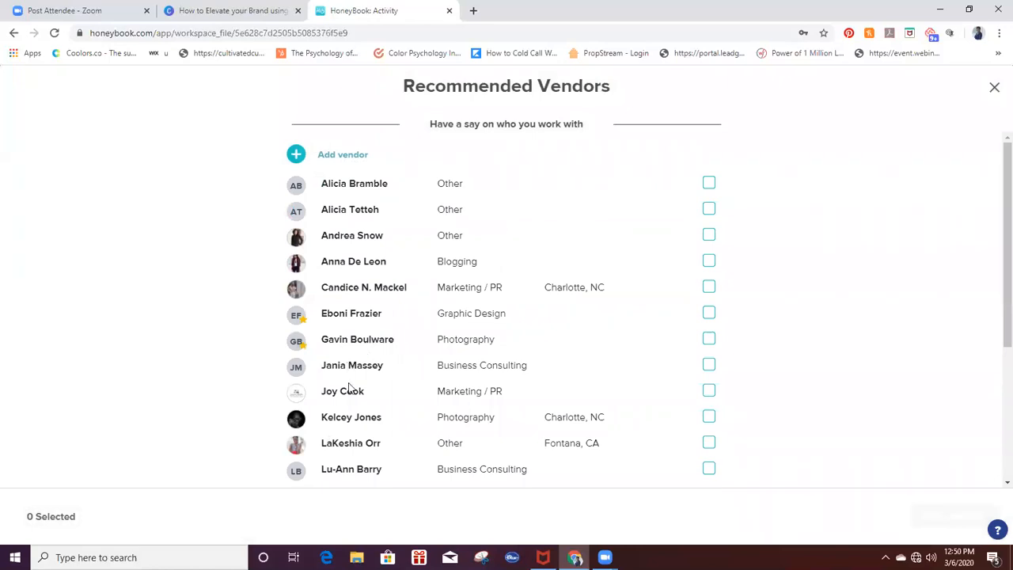
click(709, 315)
click(936, 518)
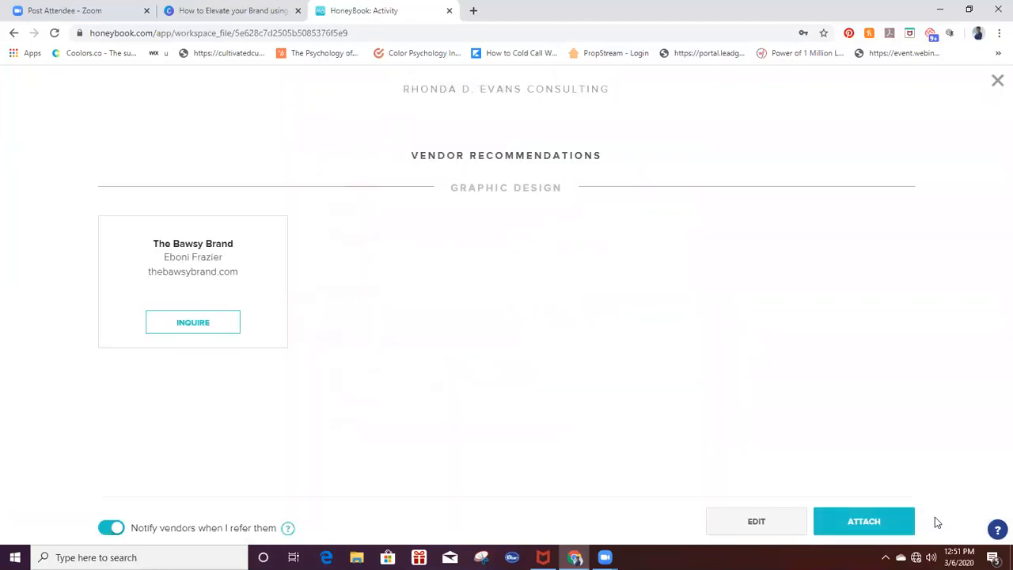
click(886, 523)
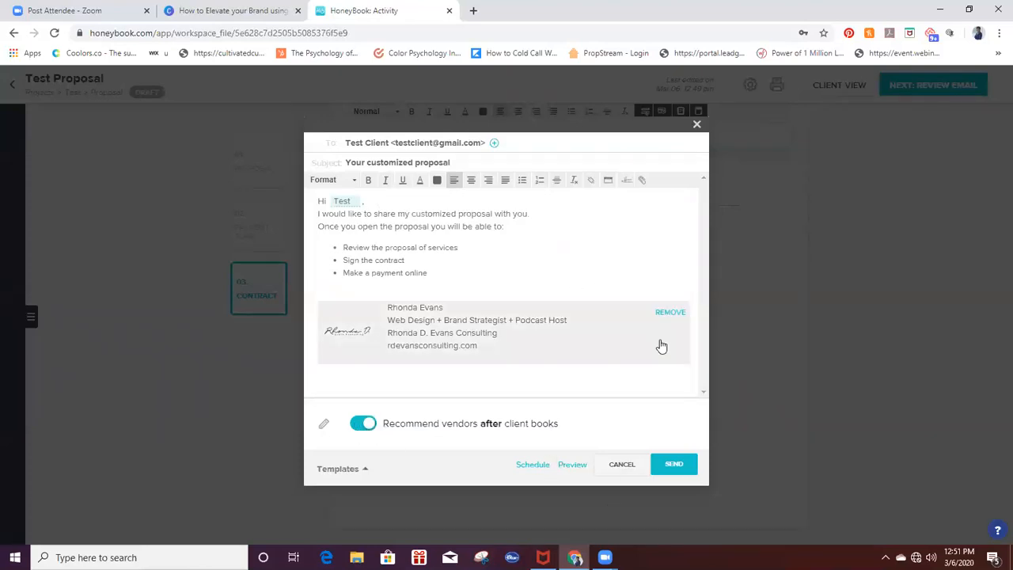
click(681, 467)
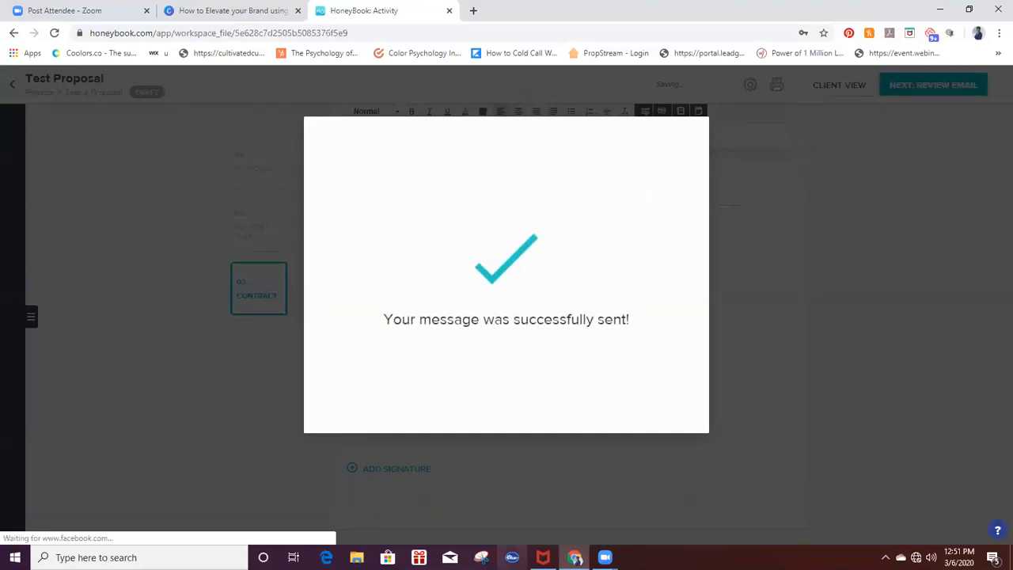
mouse_move(542, 558)
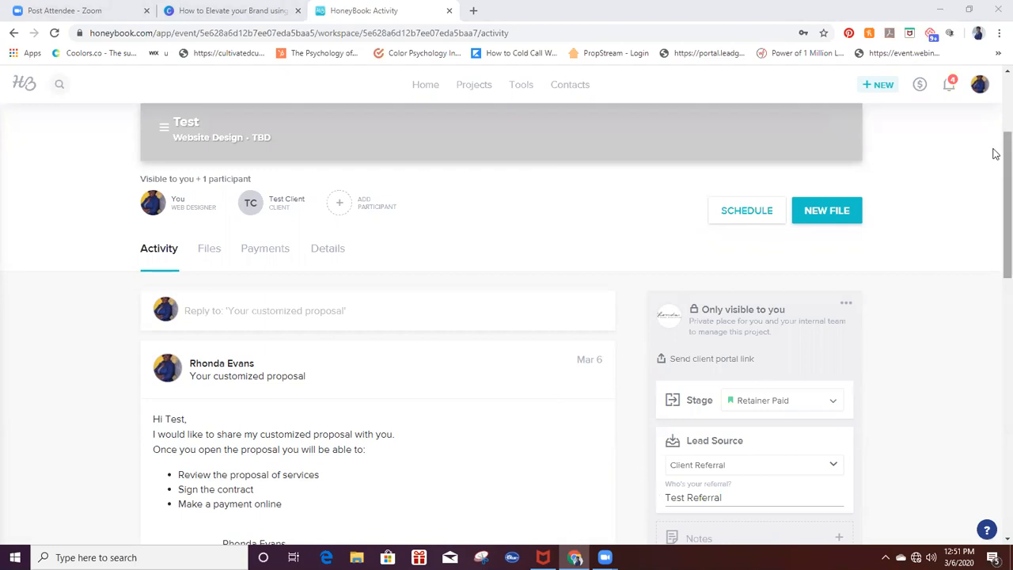
click(822, 219)
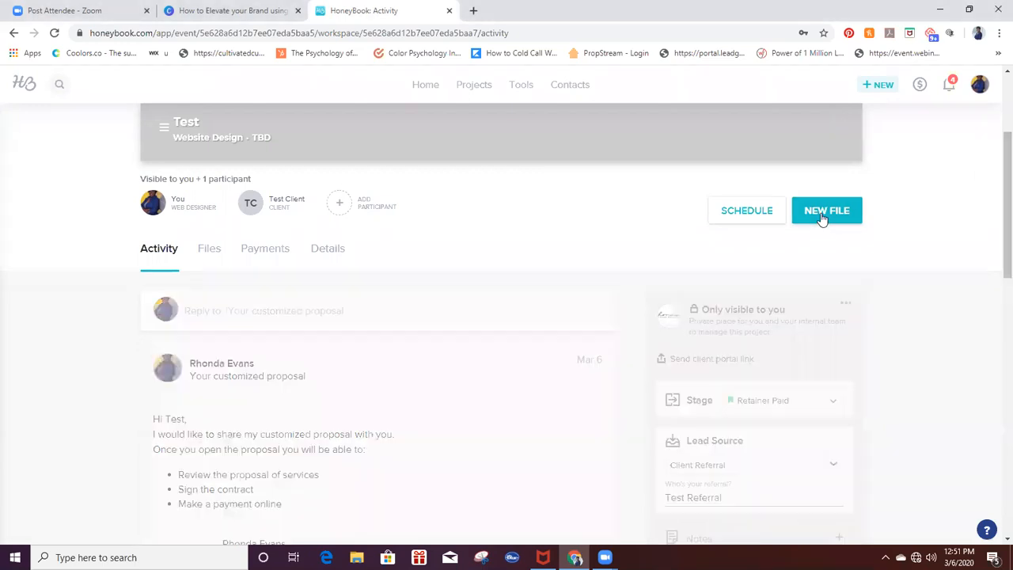
click(949, 197)
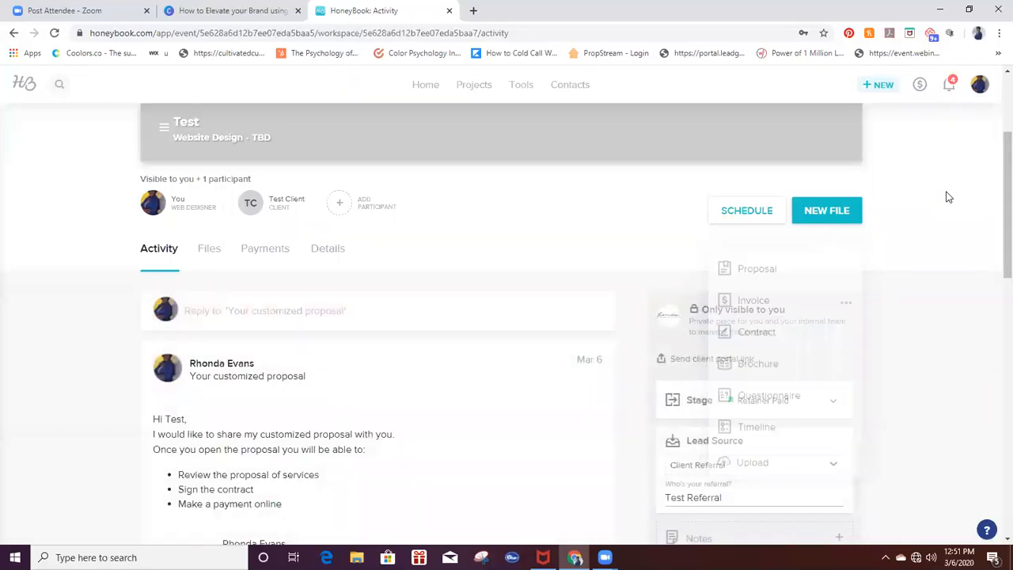